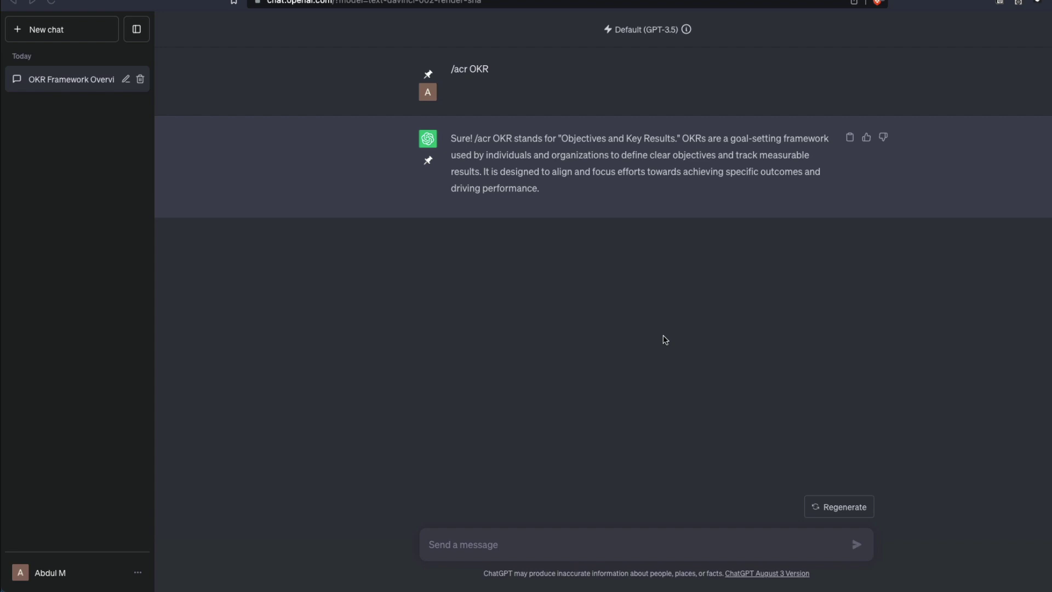
Send '/acr FYI' and '/acr MBR' so ChatGPT expands both acronyms in the OKR chat.
click(476, 545)
text(/acr )
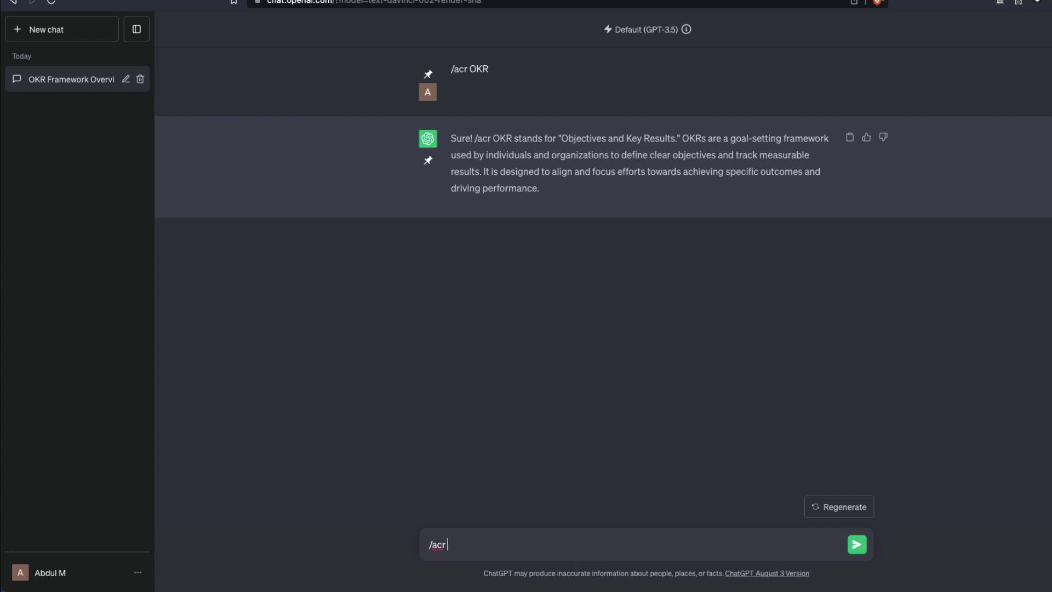
text(FYI)
key(Return)
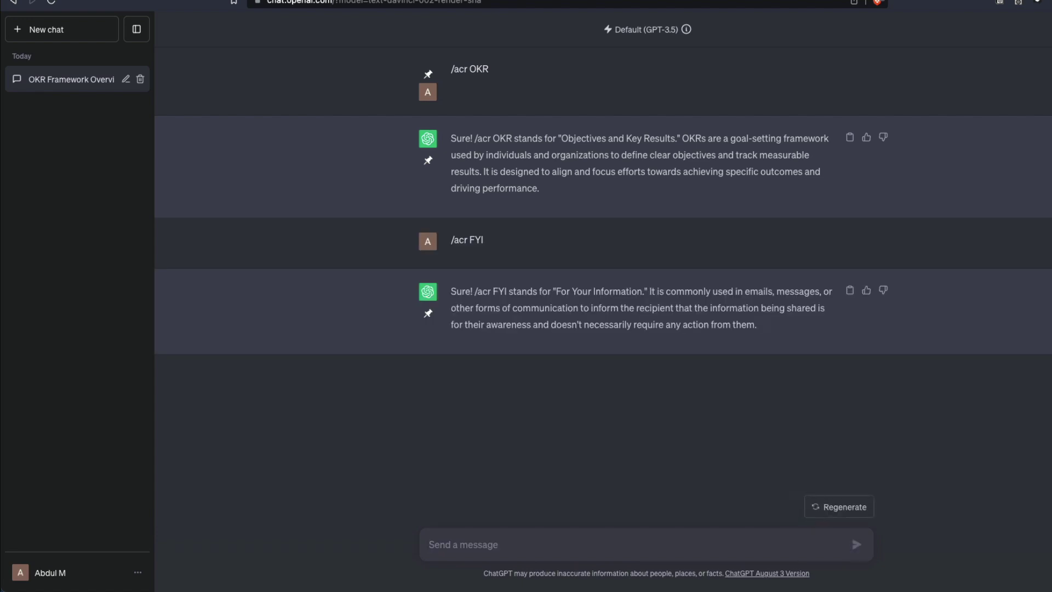
text(/acr )
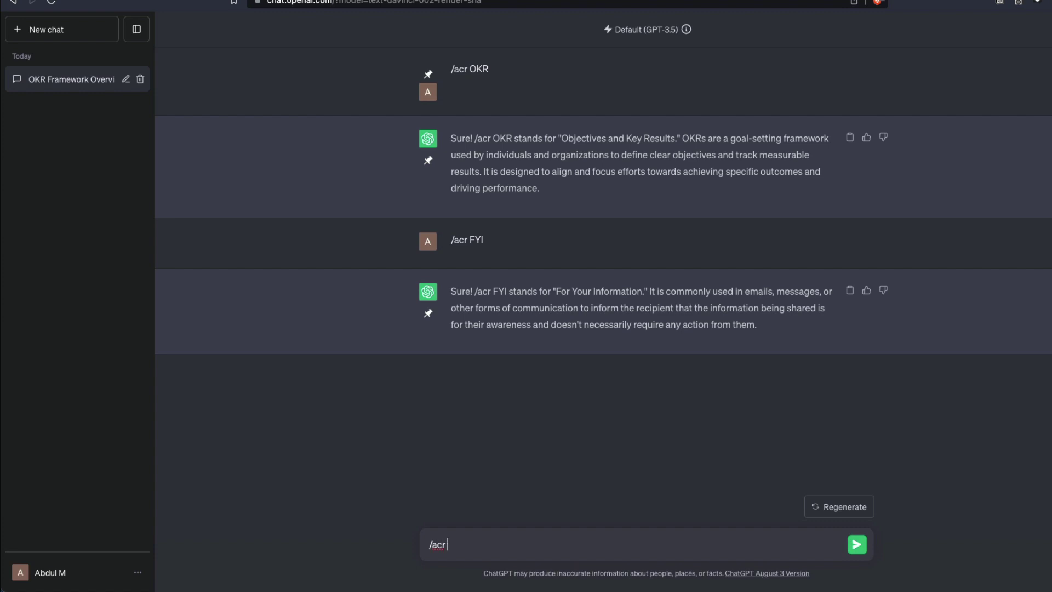
text(MBR)
key(Return)
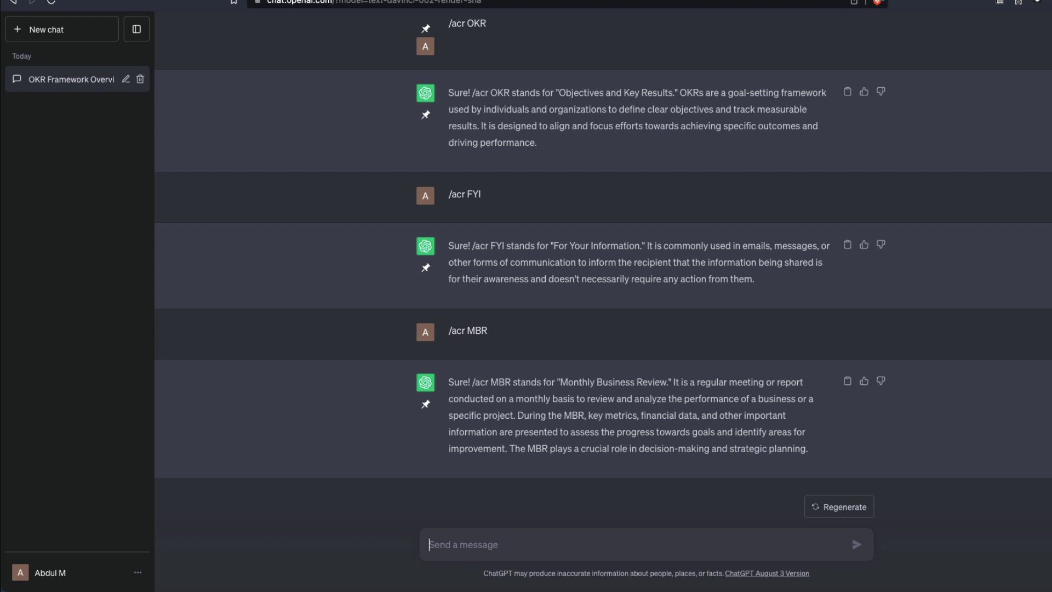
click(68, 573)
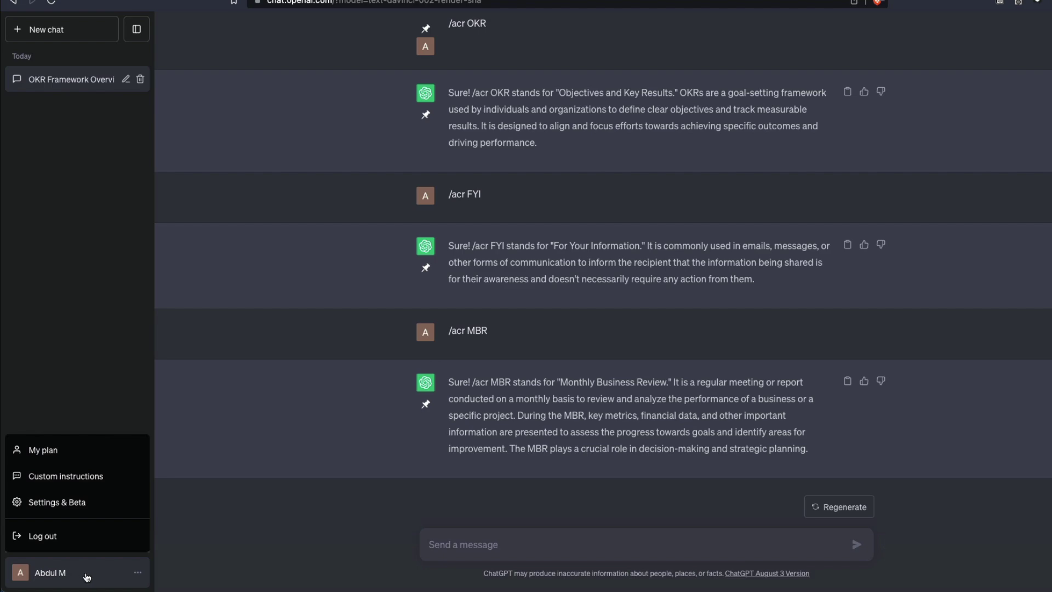
click(87, 477)
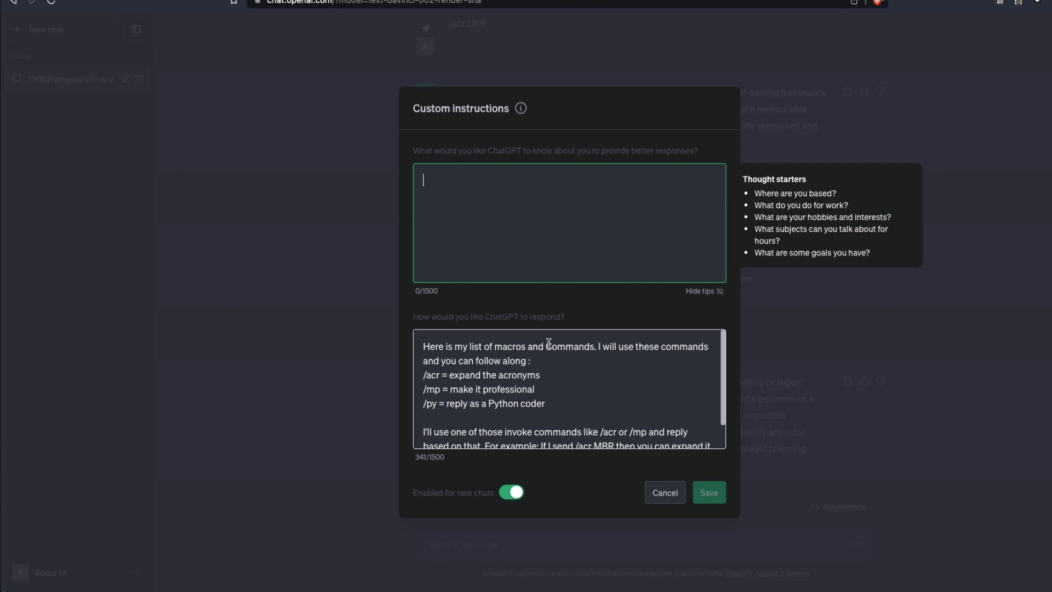
triple_click(480, 152)
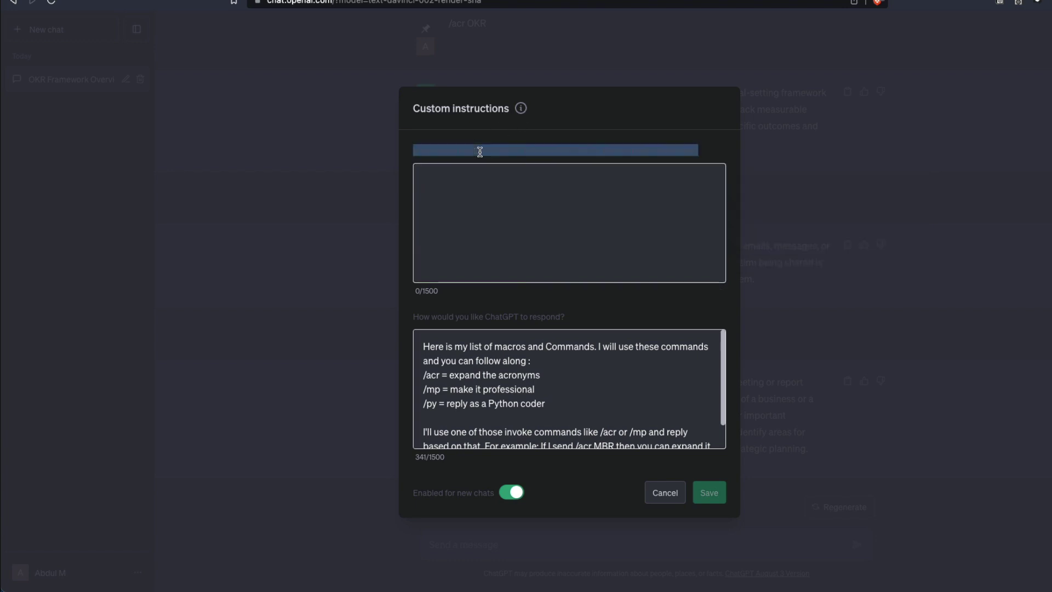
click(634, 231)
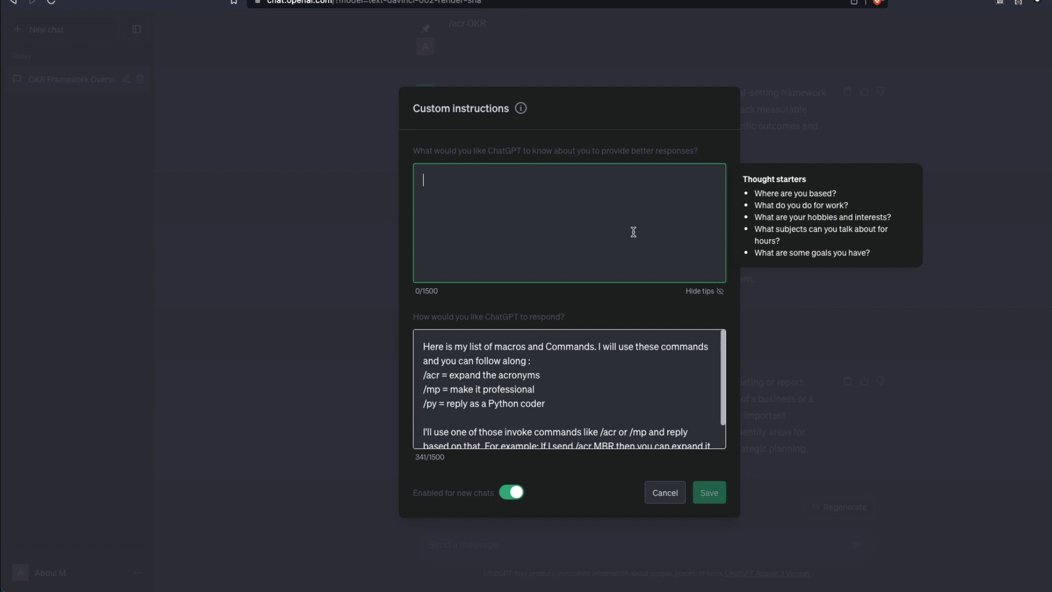
click(561, 358)
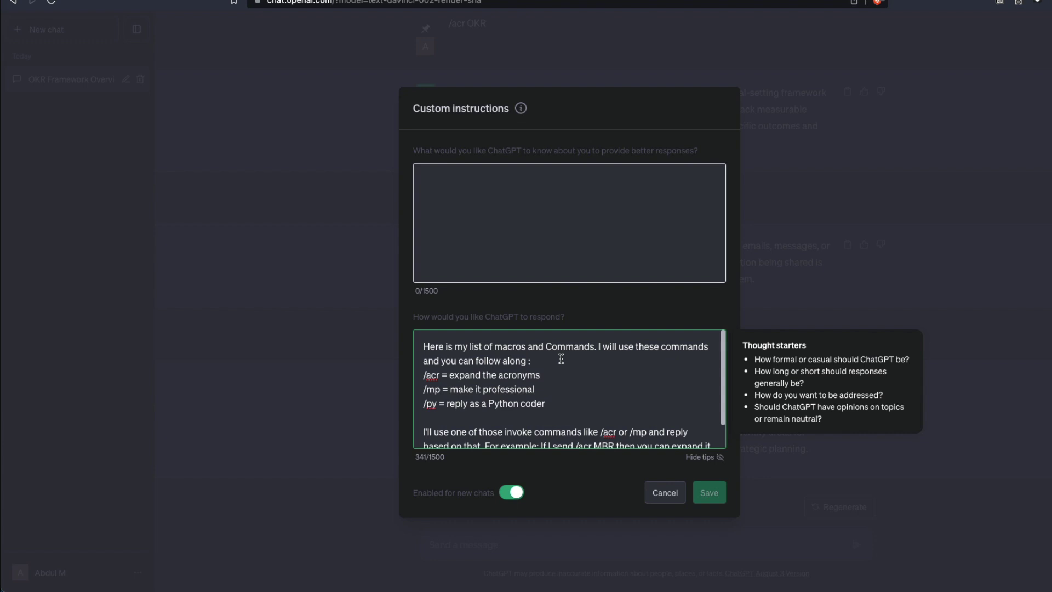
scroll(560, 357, down, 2)
scroll(561, 357, up, 2)
drag(540, 375, 406, 382)
drag(542, 388, 403, 389)
drag(553, 404, 415, 403)
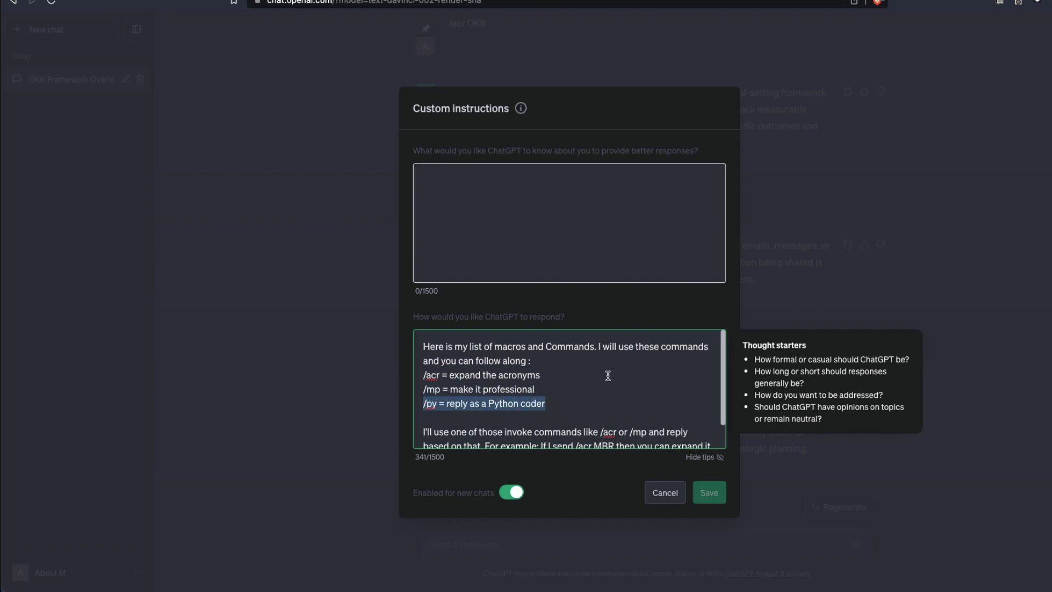
scroll(609, 375, down, 1)
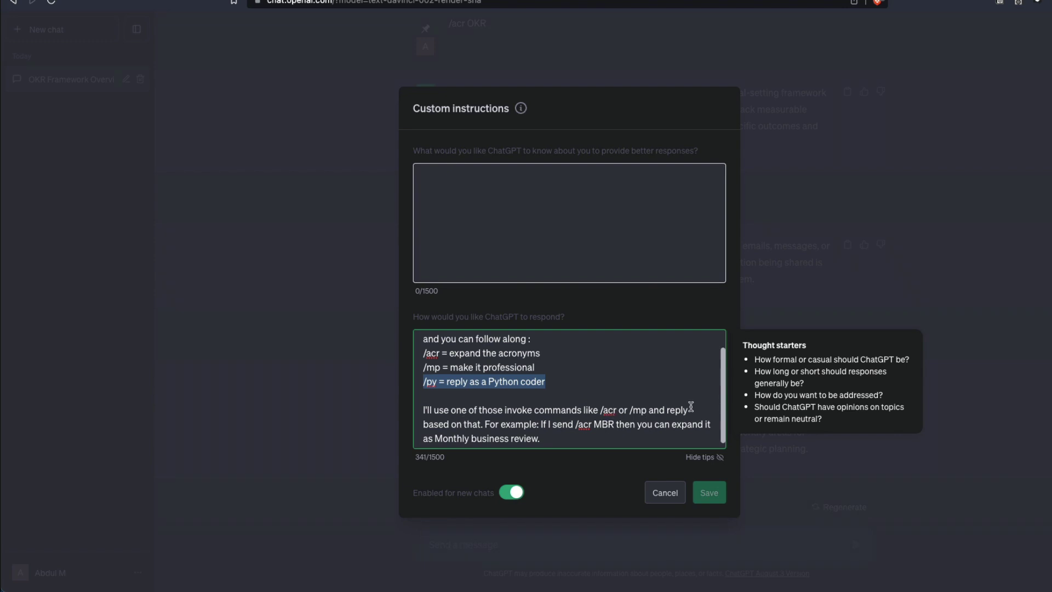
scroll(688, 409, down, 1)
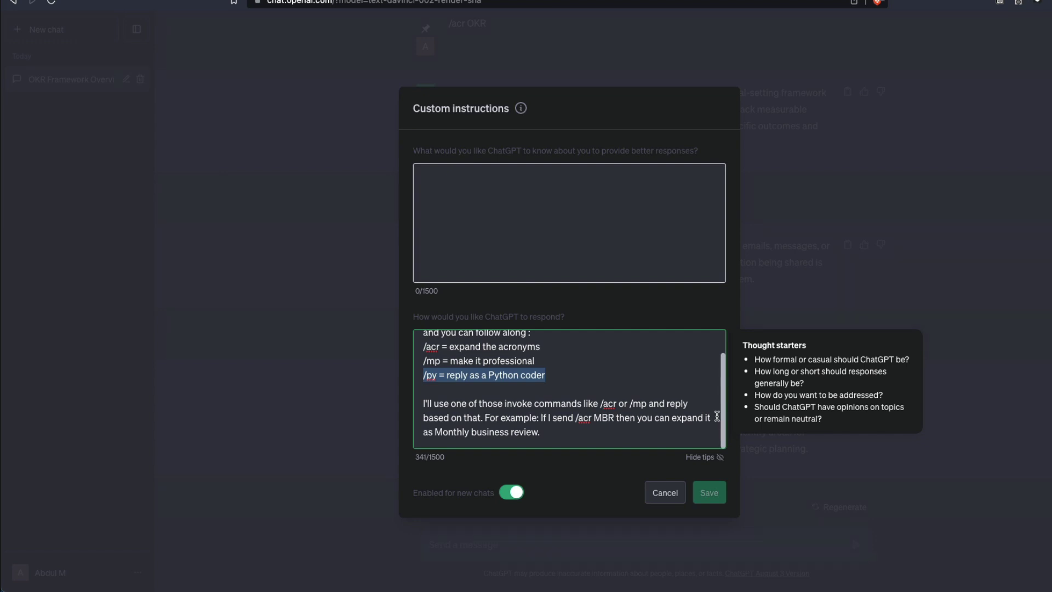
click(665, 493)
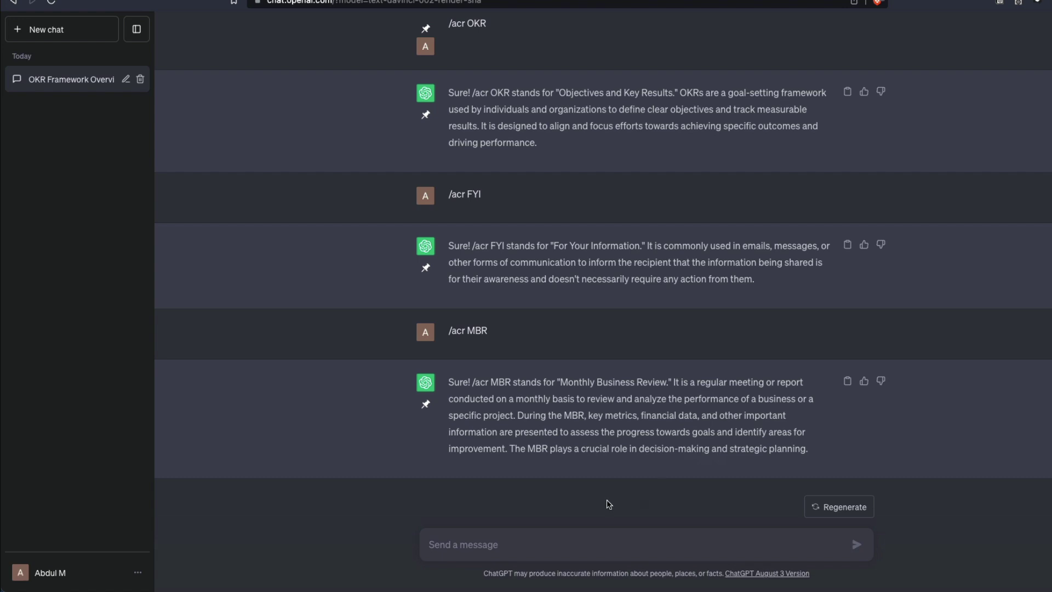
Ask '/py how would you calculate if a word has email id in it' and highlight the /py prefix.
text(/py What is the numbers)
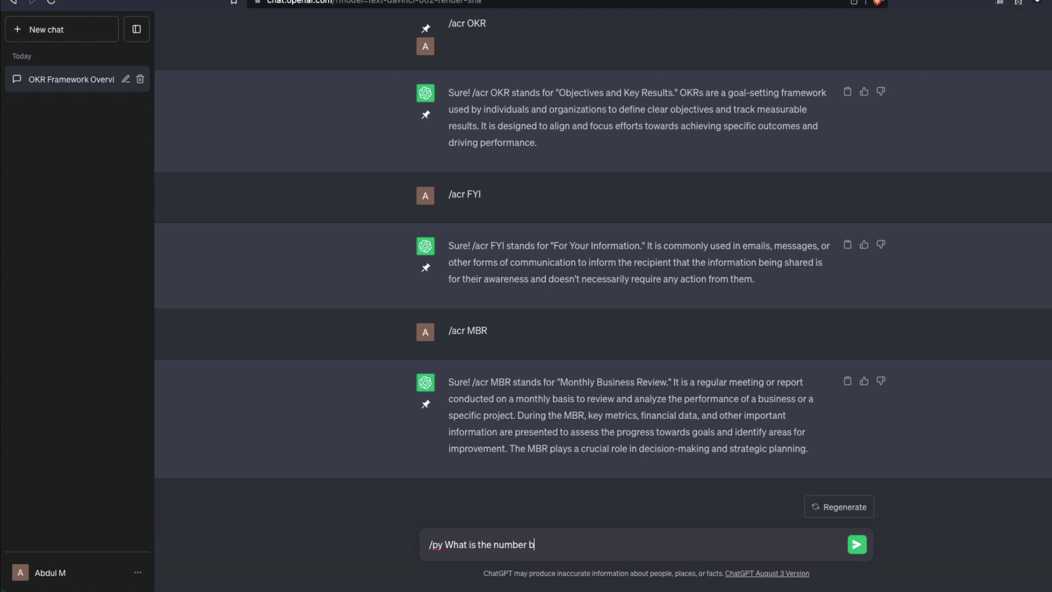
key(BackSpace)
key(BackSpace)
key(BackSpace)
key(BackSpace)
key(BackSpace)
key(BackSpace)
key(ctrl+a)
key(BackSpace)
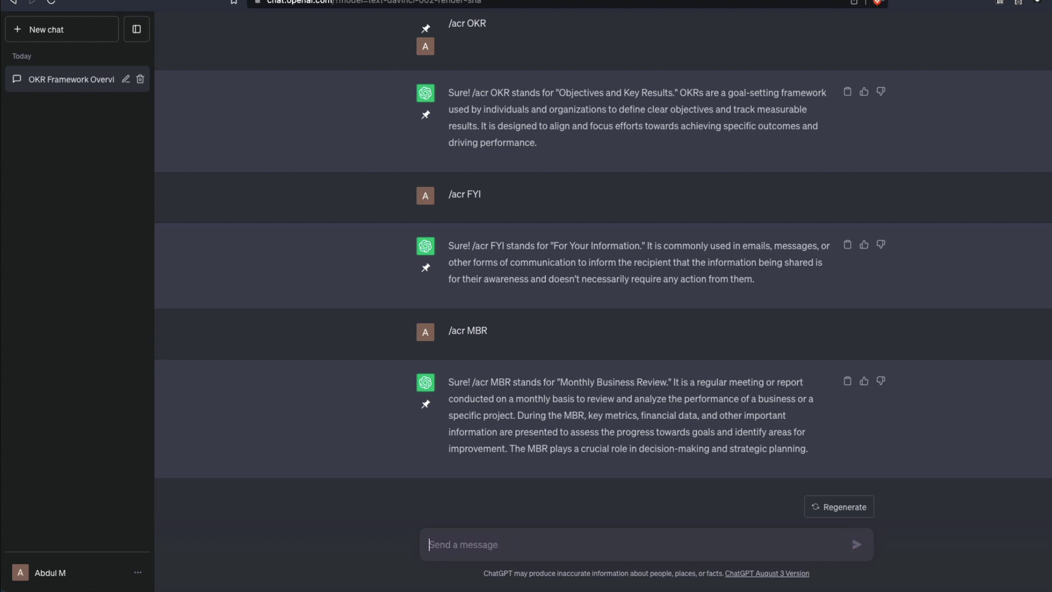
text(/py)
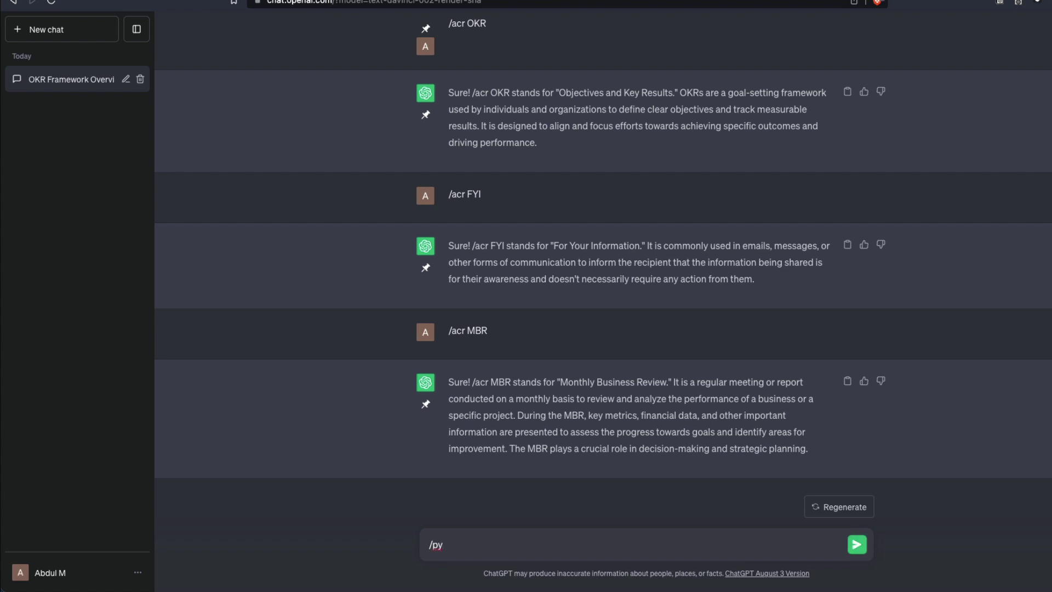
text( how you)
key(BackSpace)
key(BackSpace)
key(BackSpace)
text(would you calculate if)
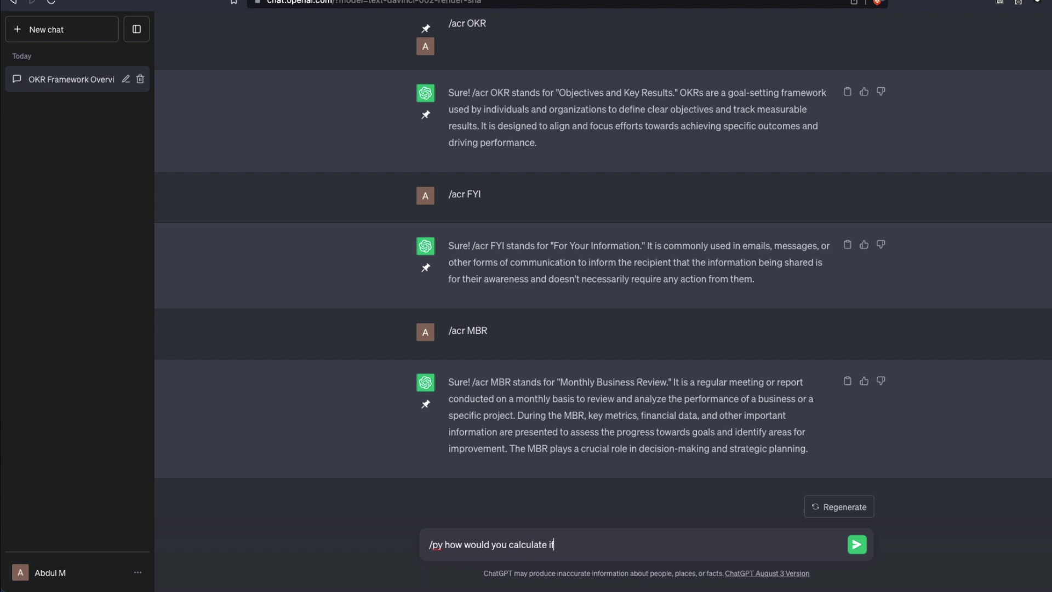
text( a word has email id in it)
key(Return)
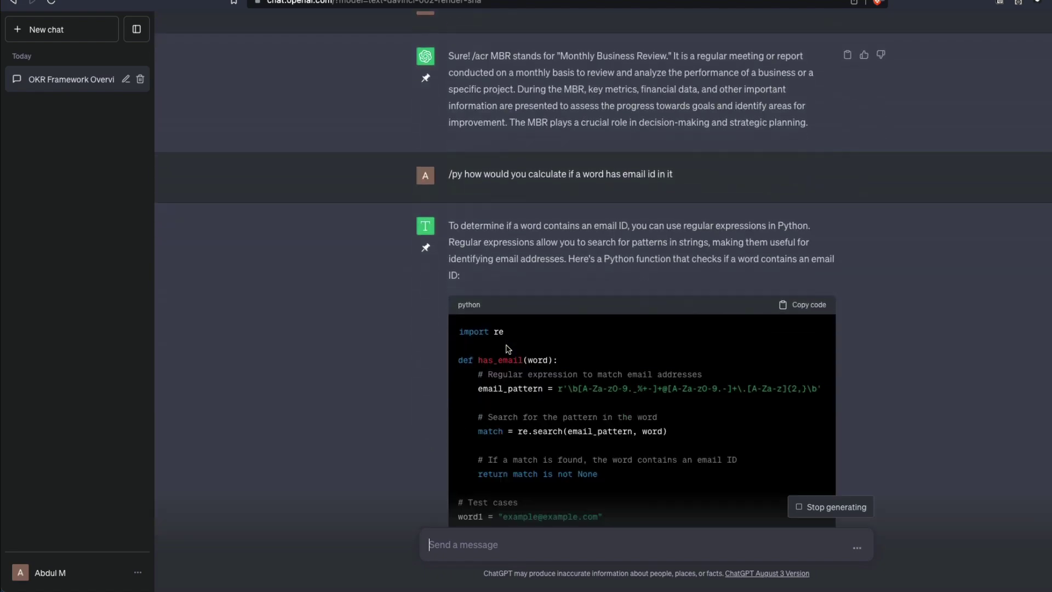
scroll(509, 346, up, 6)
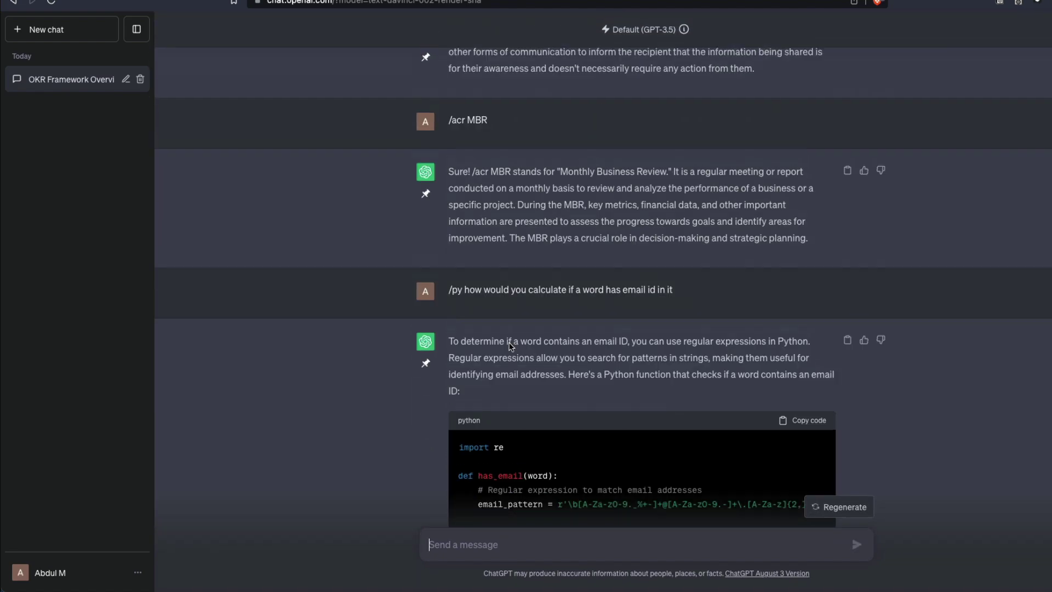
drag(464, 289, 448, 289)
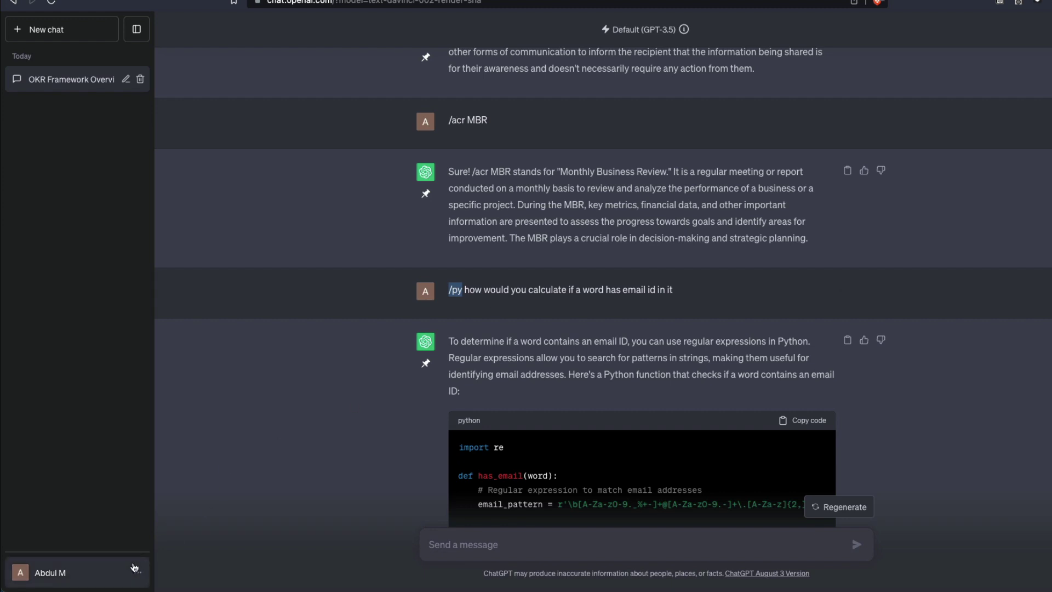
Switch off the Custom instructions beta feature in Settings.
click(137, 573)
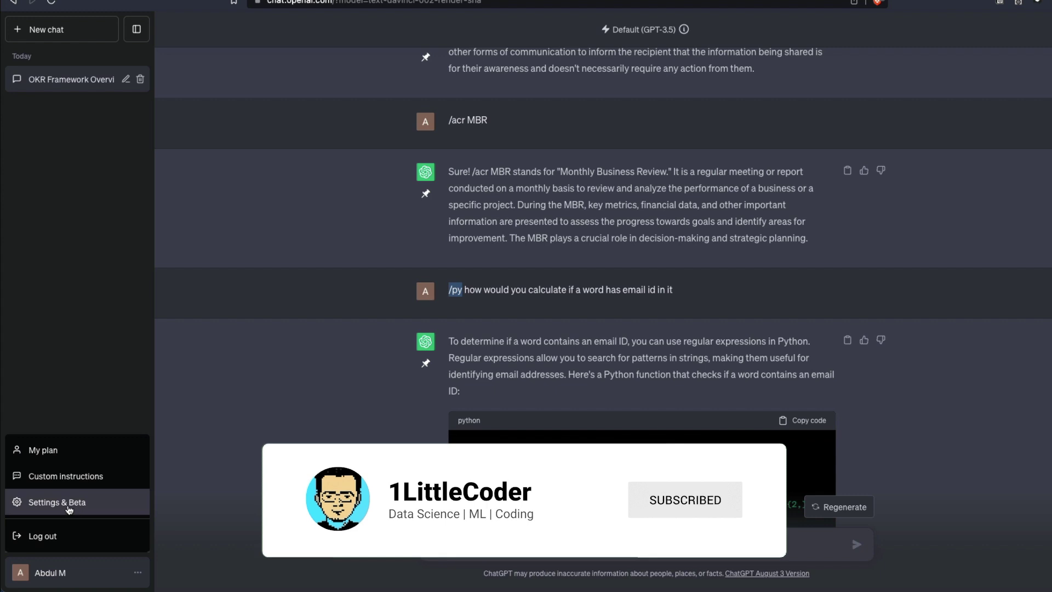
click(69, 508)
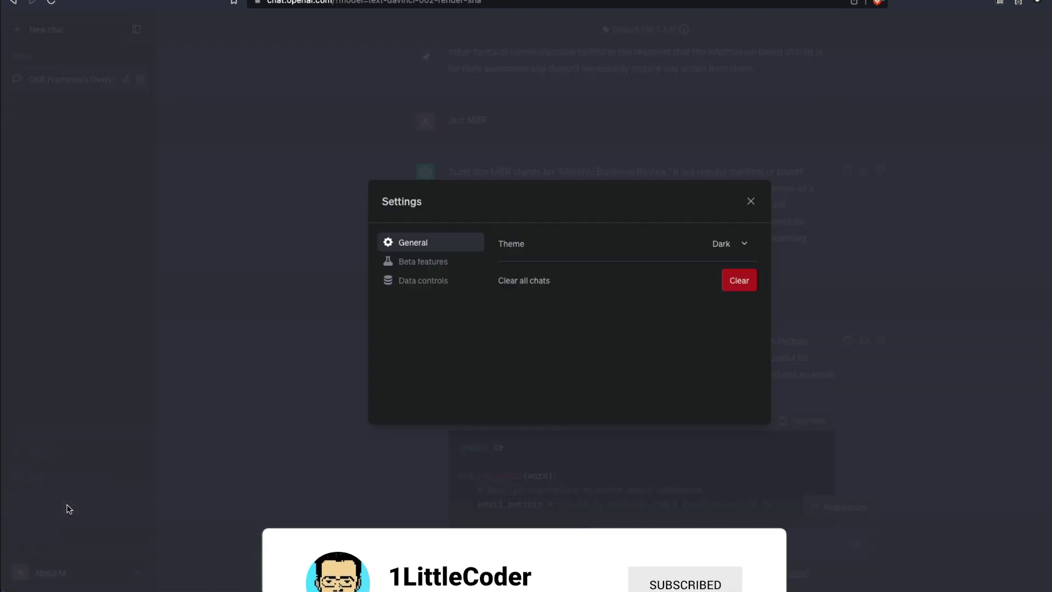
click(450, 266)
click(748, 265)
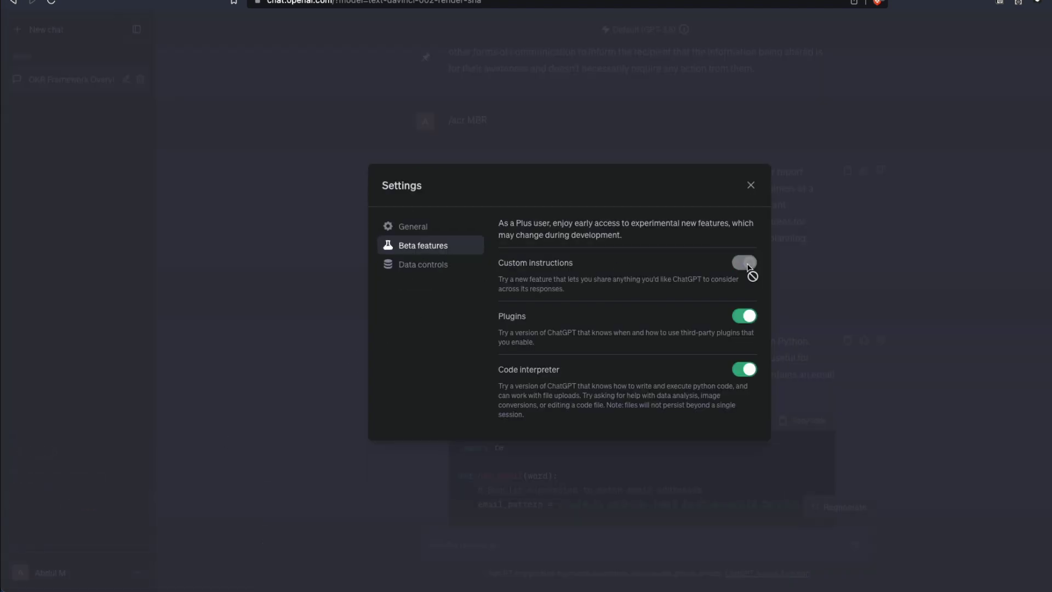
click(751, 186)
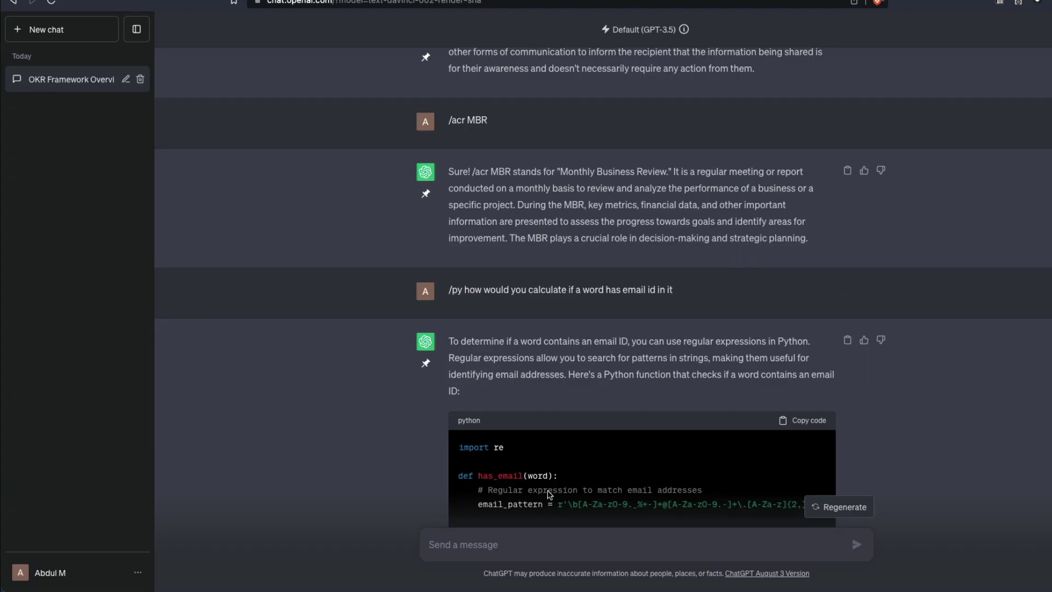
Switch the Custom instructions beta feature back on and close Settings.
click(96, 584)
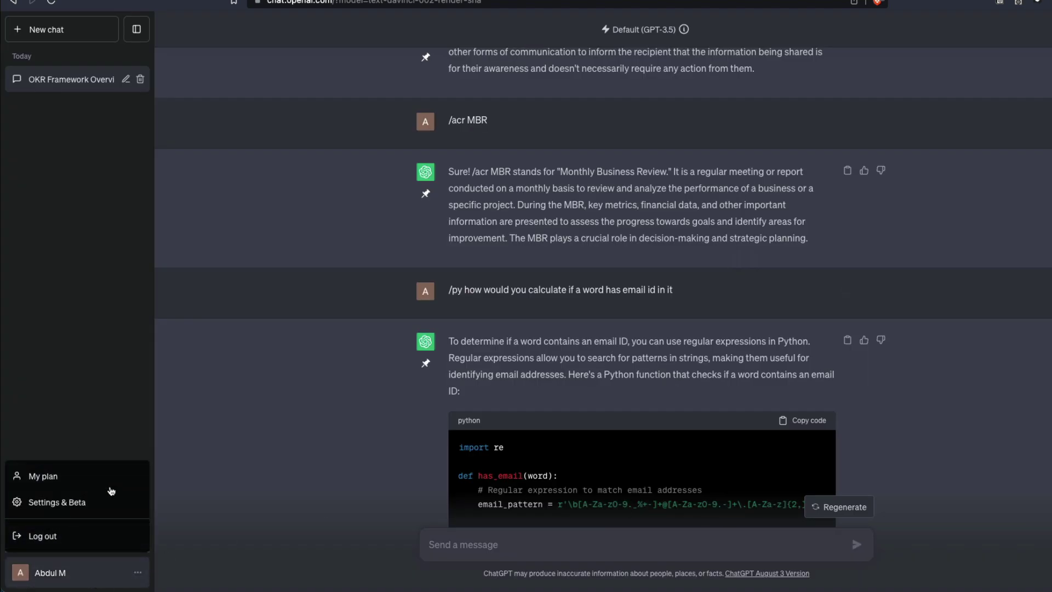
click(55, 506)
click(428, 264)
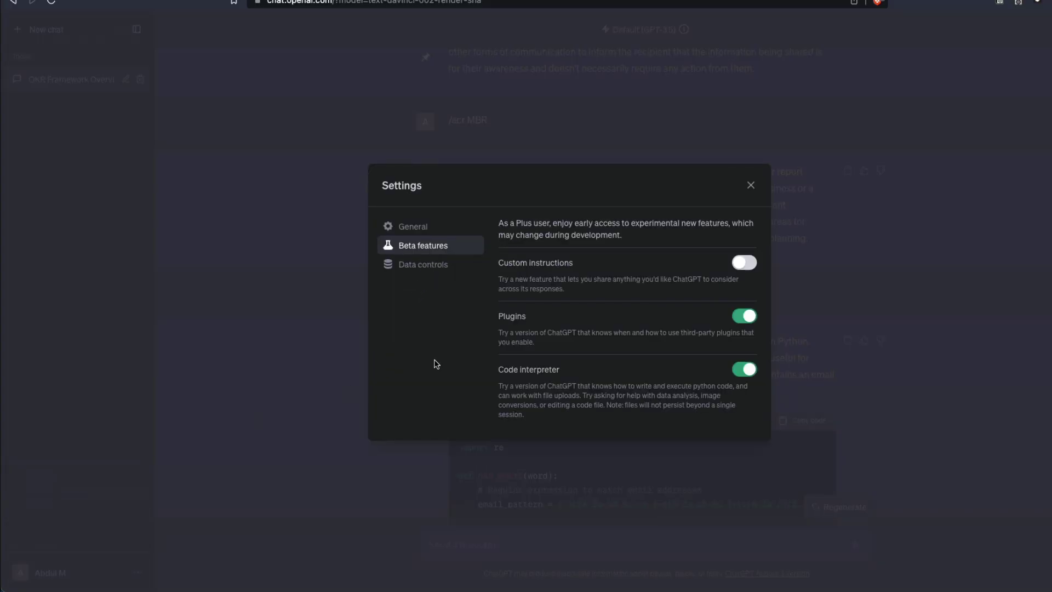
click(746, 264)
click(751, 185)
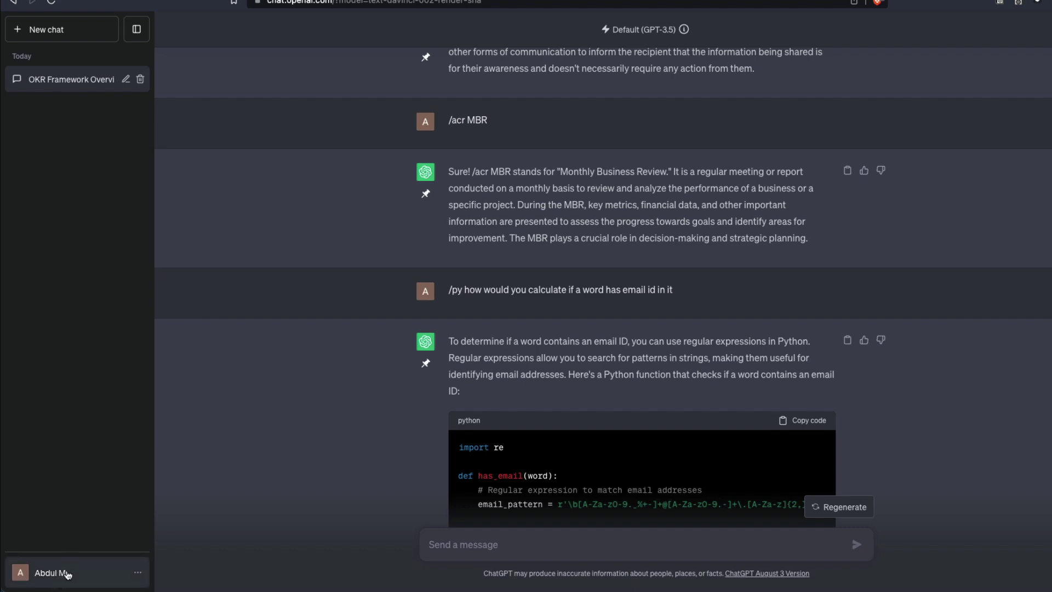
Delete the whole macro list from the Custom instructions response field, leaving both fields at 0/1500.
click(67, 574)
click(79, 480)
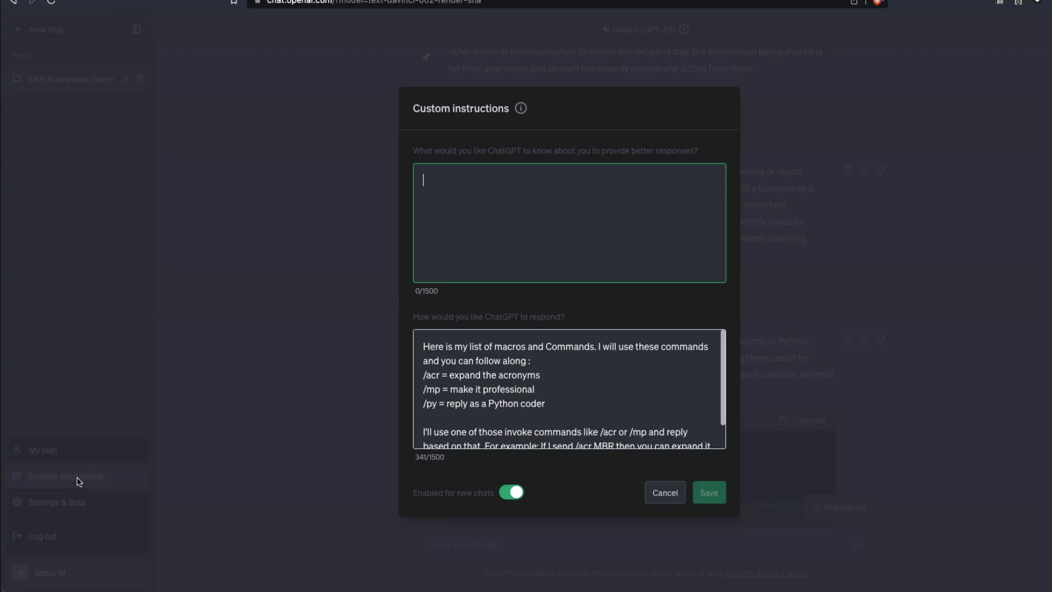
triple_click(598, 389)
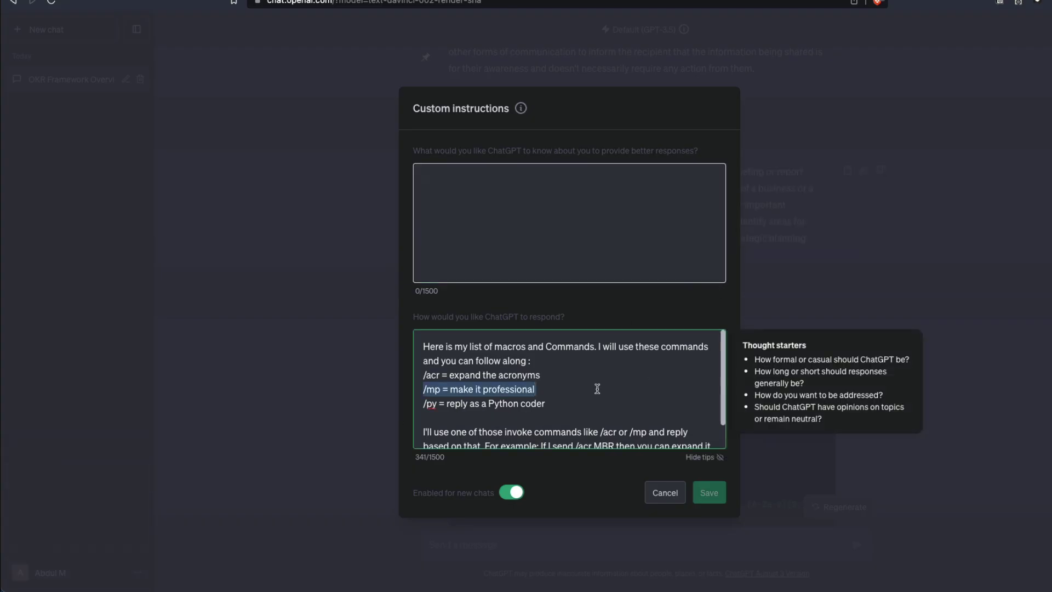
key(super+a)
key(BackSpace)
click(561, 252)
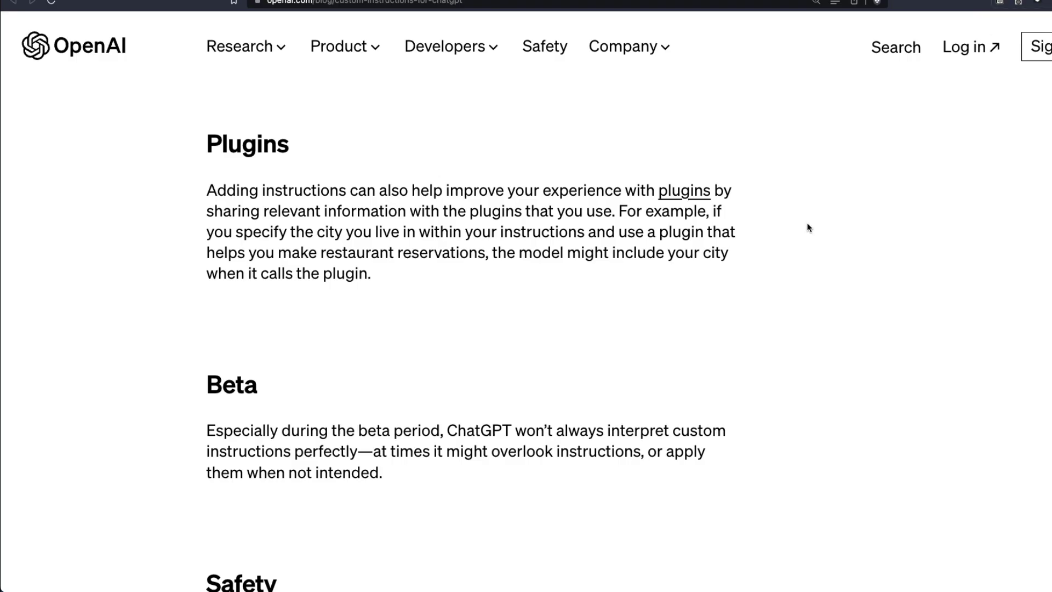
Turn on custom instructions in the blog's Lesson plan example.
scroll(798, 342, up, 15)
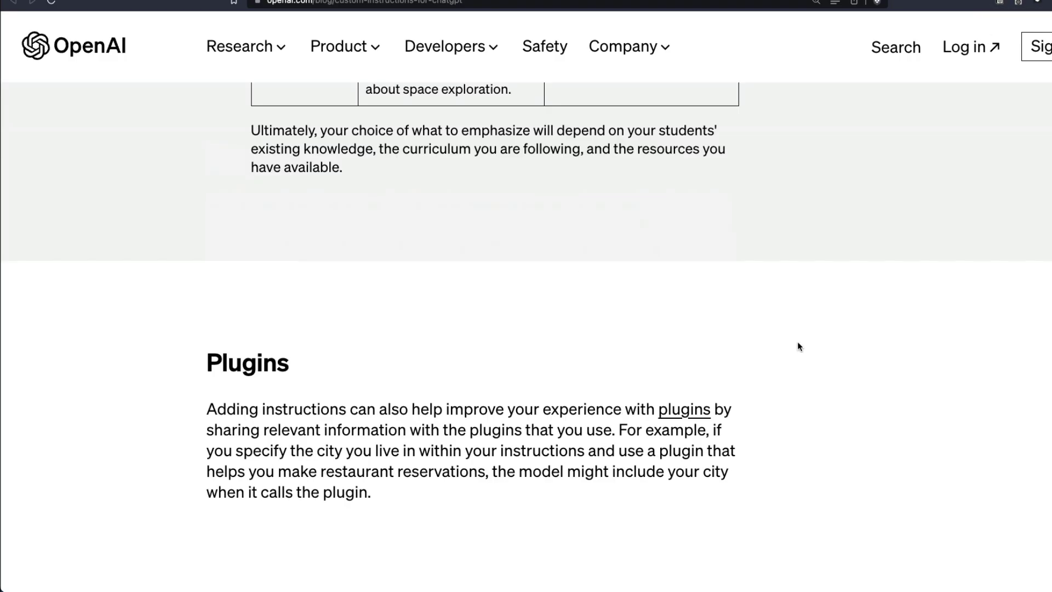
scroll(799, 346, up, 4)
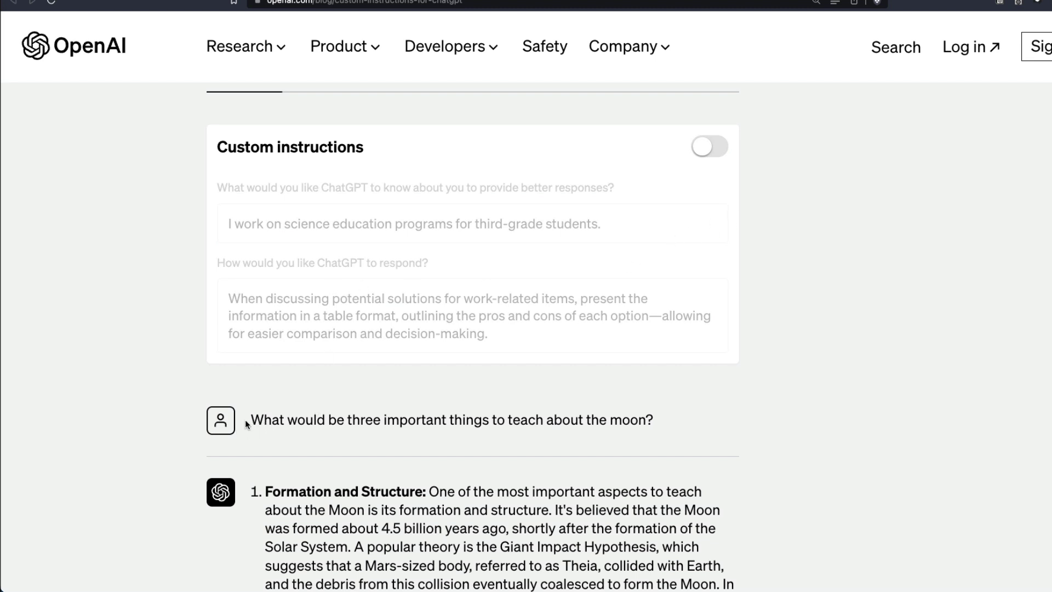
drag(245, 419, 652, 417)
scroll(670, 413, down, 3)
scroll(672, 417, down, 3)
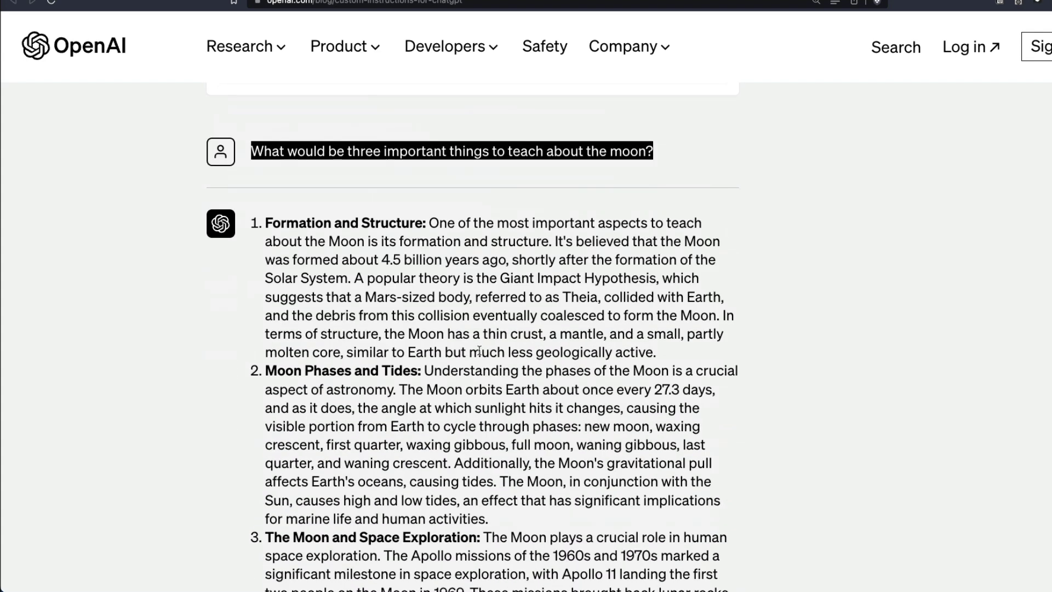
scroll(483, 353, down, 3)
scroll(492, 363, up, 10)
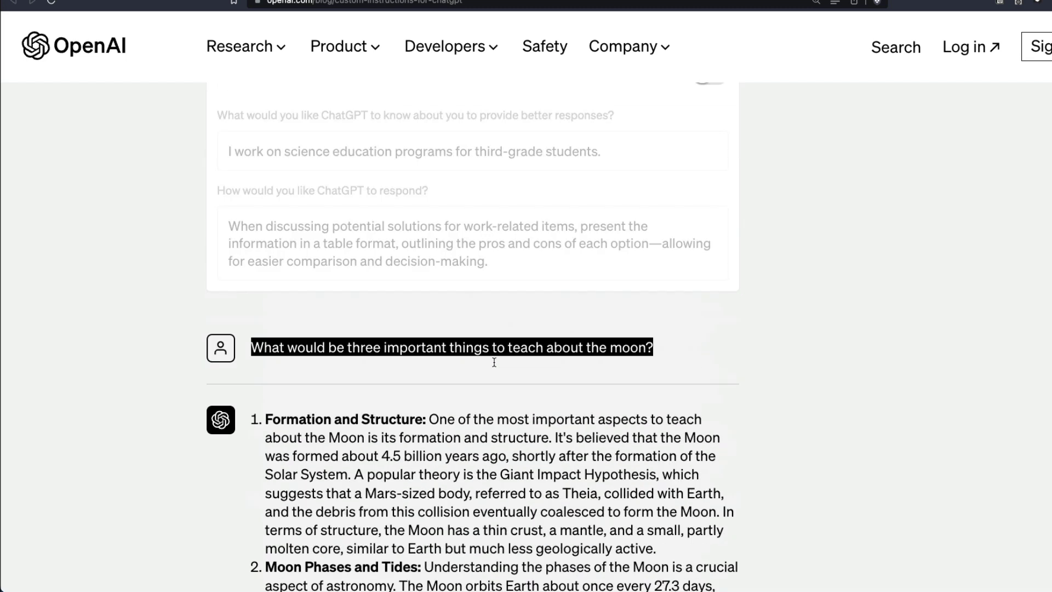
click(710, 224)
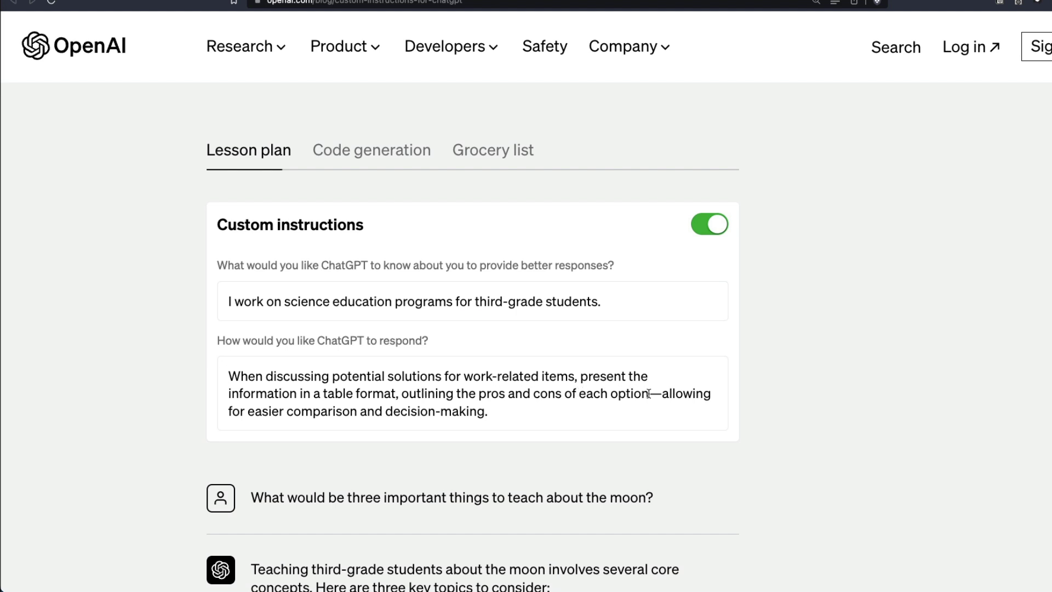
Highlight the table-format instruction and review the third-grade pros-and-cons table answer.
drag(672, 422, 240, 412)
click(437, 416)
scroll(439, 416, down, 8)
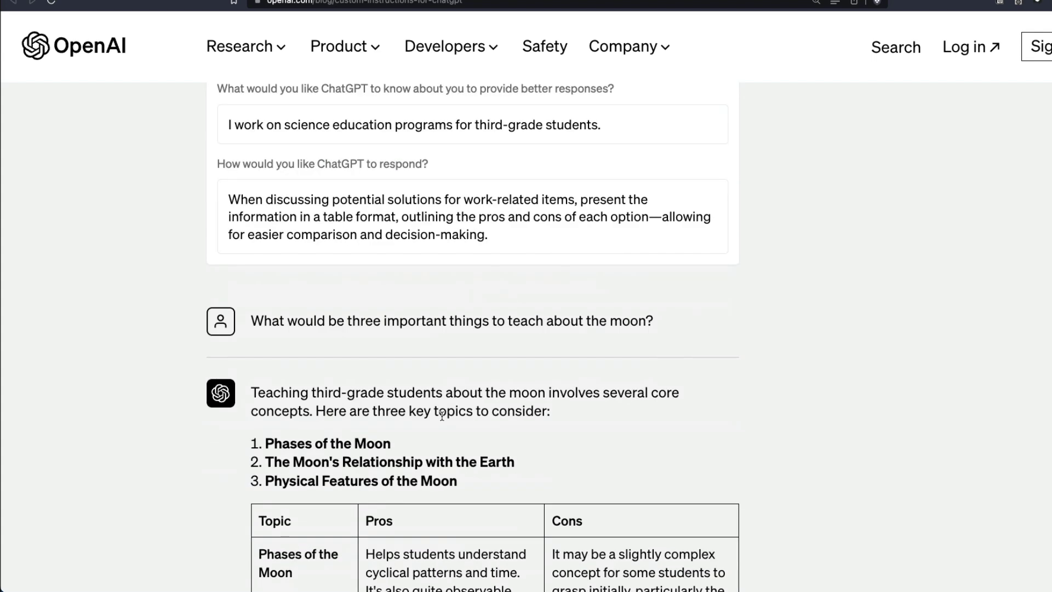
scroll(441, 416, up, 2)
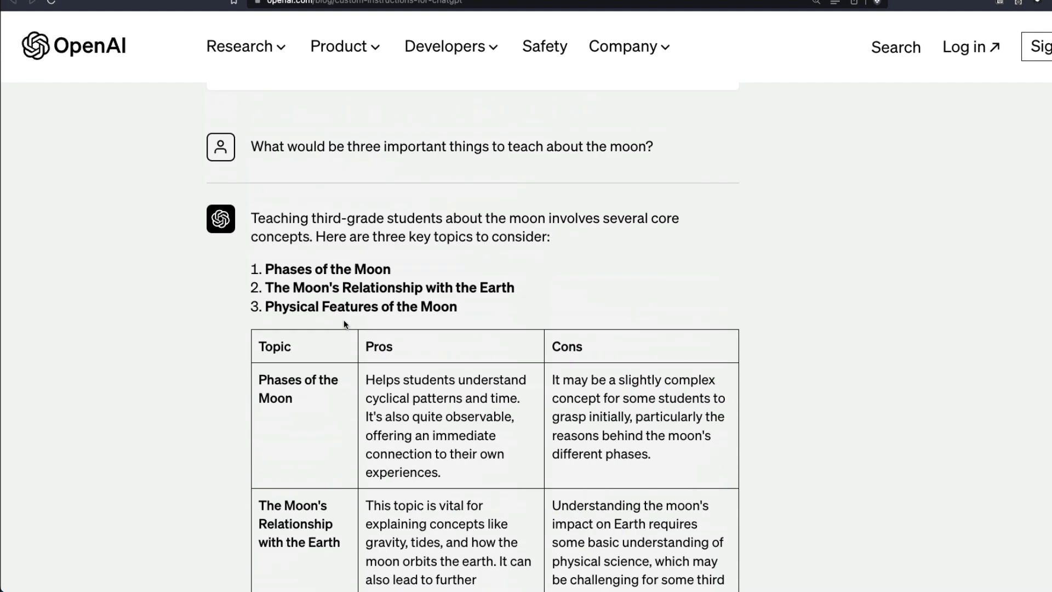
drag(453, 324, 258, 272)
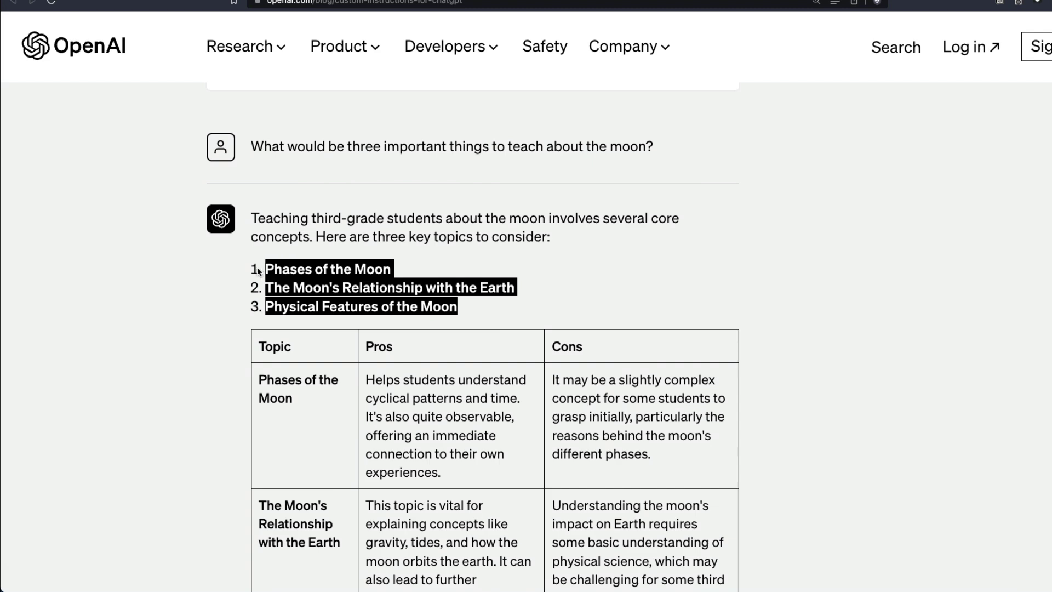
scroll(263, 277, down, 3)
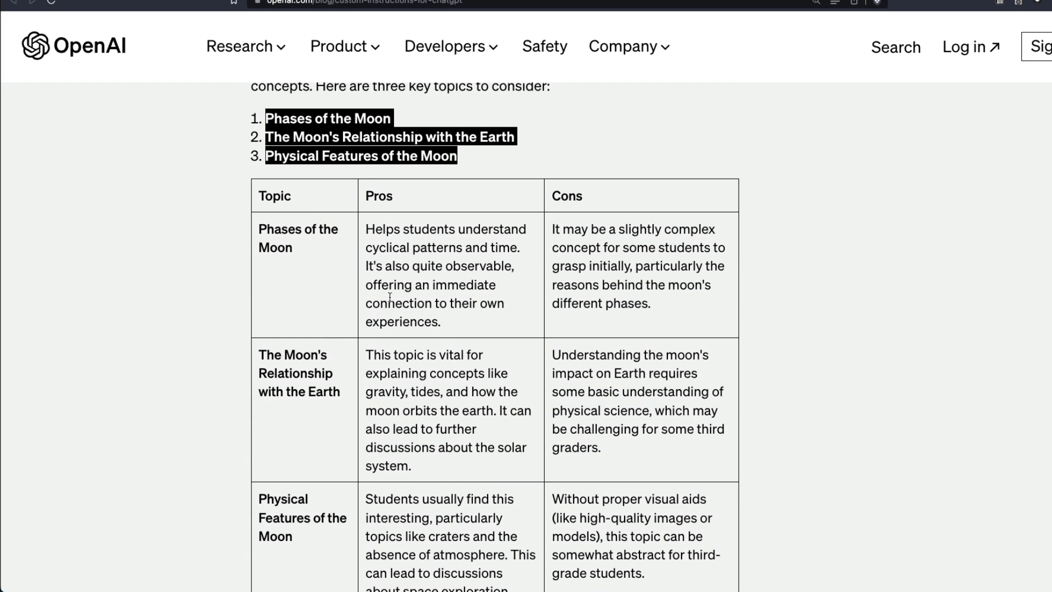
scroll(390, 297, up, 8)
Show the Code generation example with custom instructions off and read the Python Fibonacci answer.
scroll(389, 296, up, 4)
click(372, 237)
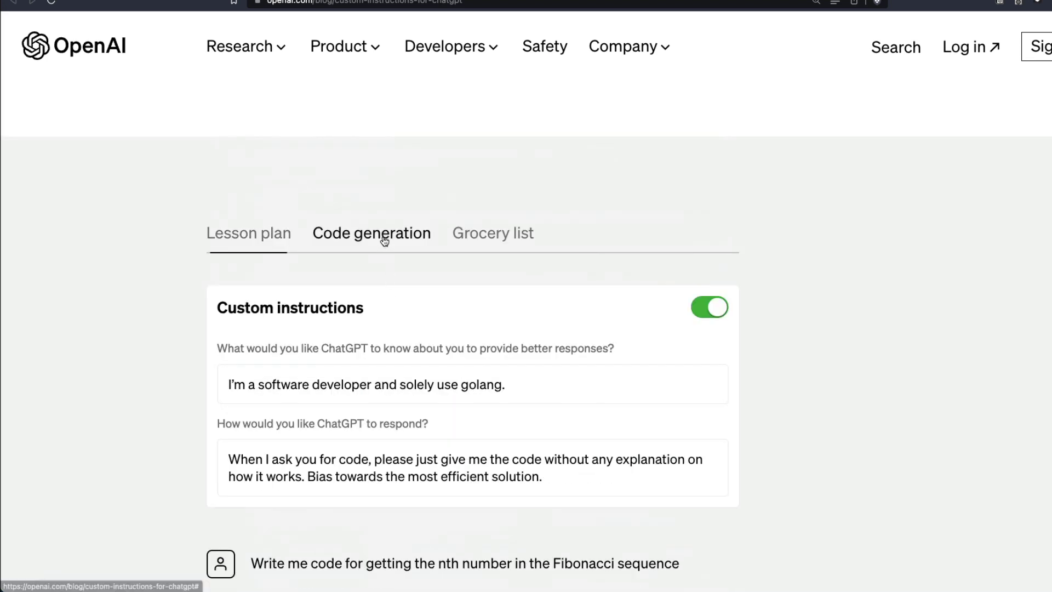
scroll(567, 324, down, 5)
scroll(567, 325, up, 4)
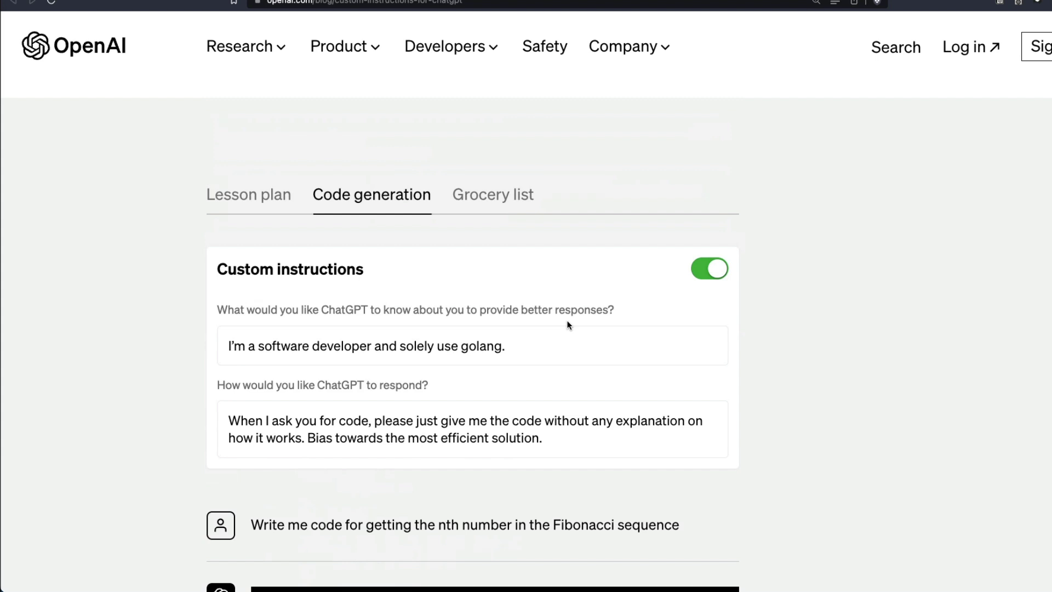
click(708, 277)
scroll(770, 329, down, 3)
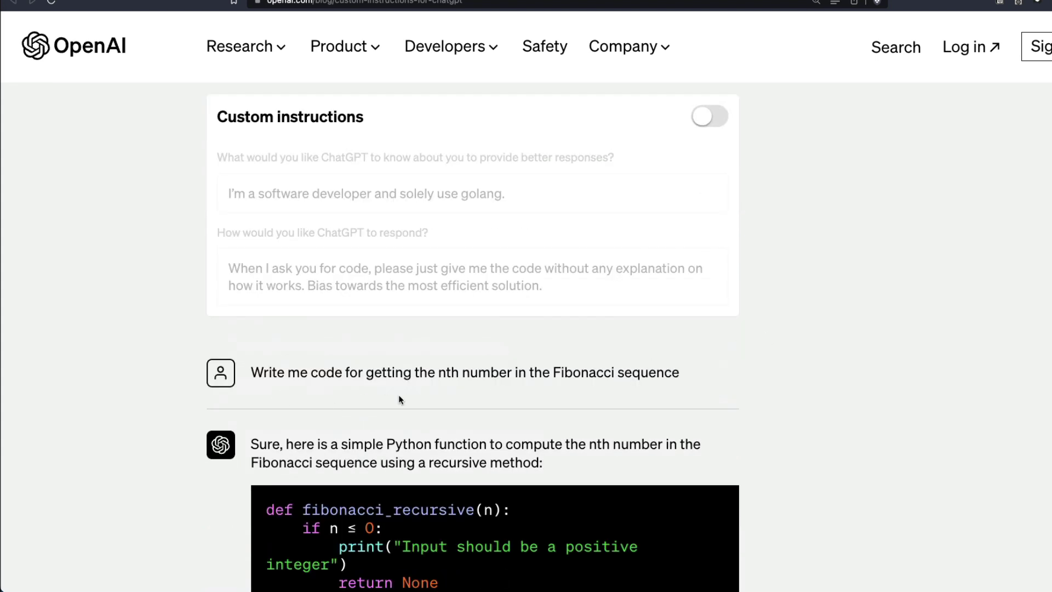
scroll(423, 400, down, 1)
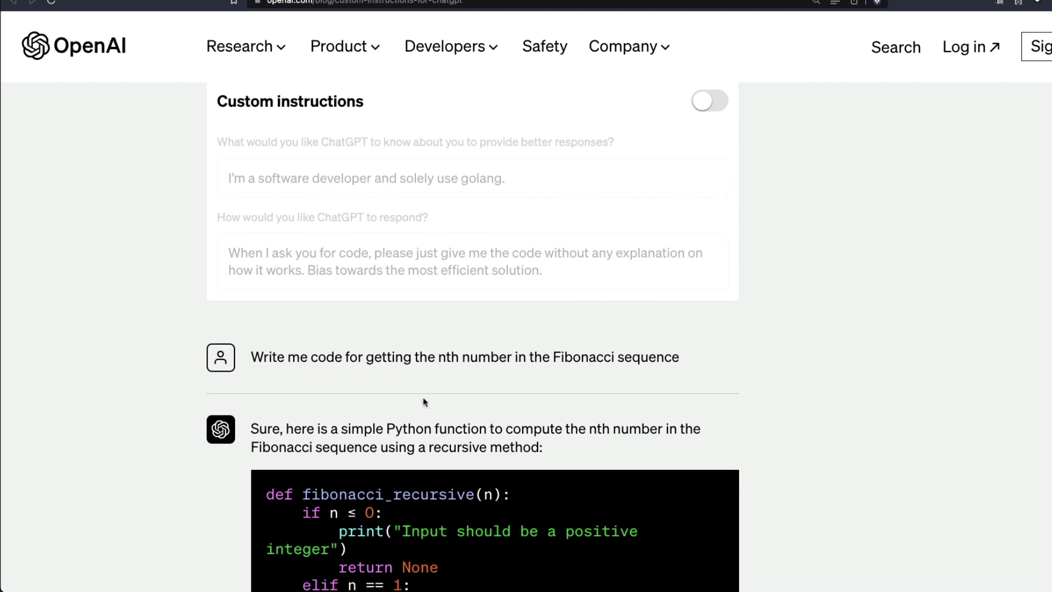
scroll(431, 402, down, 4)
scroll(436, 395, down, 10)
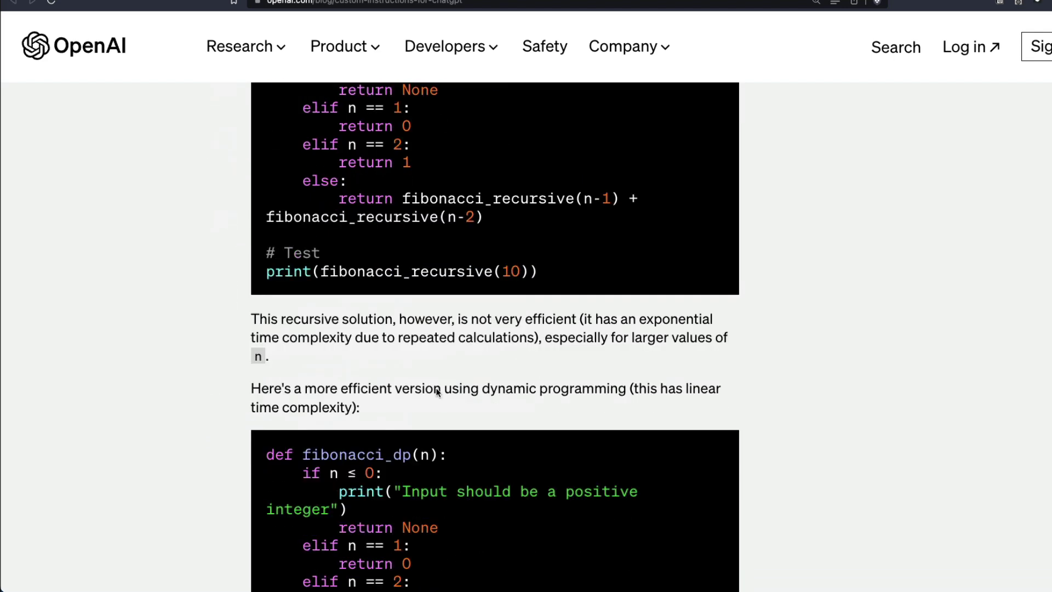
scroll(413, 429, down, 10)
scroll(413, 427, up, 16)
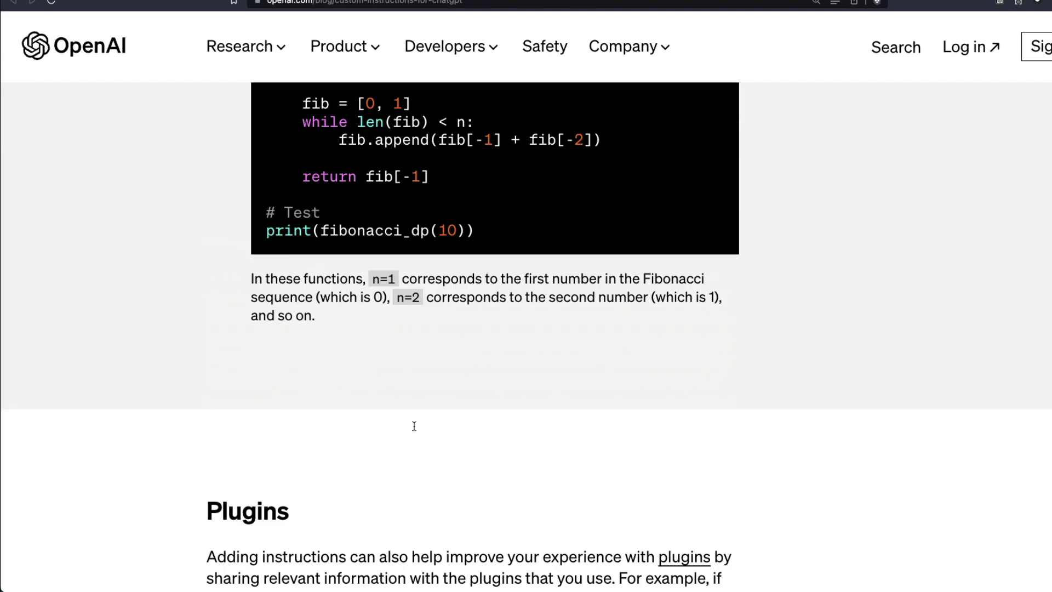
scroll(414, 425, up, 10)
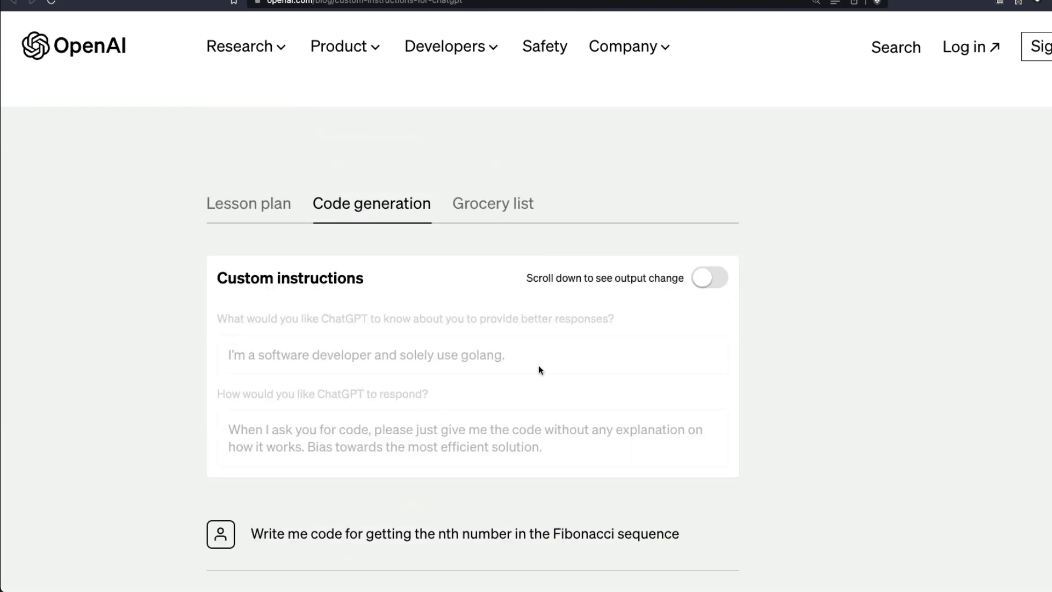
Turn the Code generation instructions back on to show the code-only Go answer.
click(699, 285)
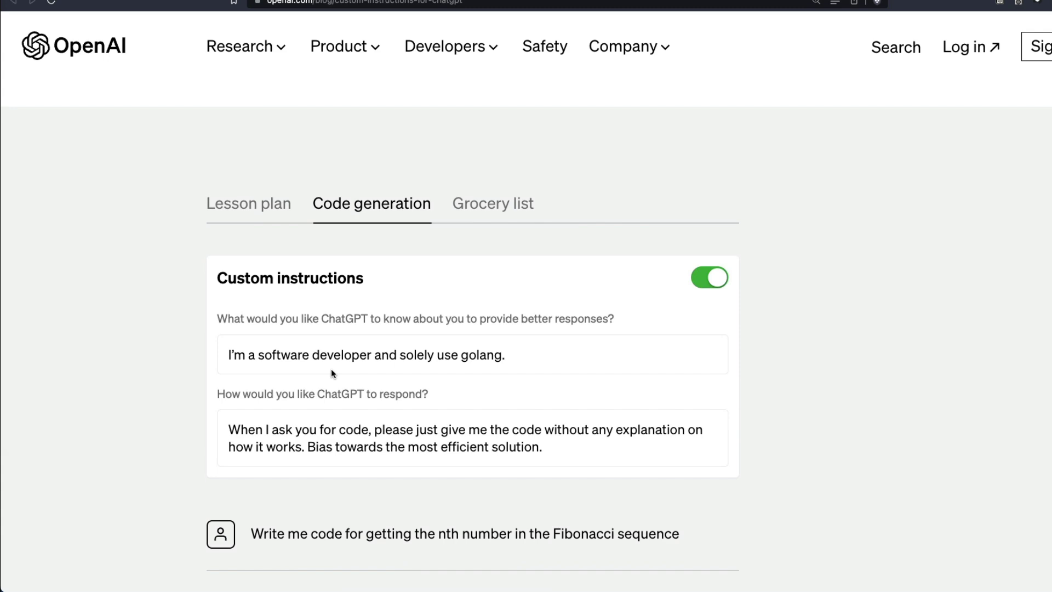
scroll(345, 368, down, 4)
scroll(423, 401, up, 4)
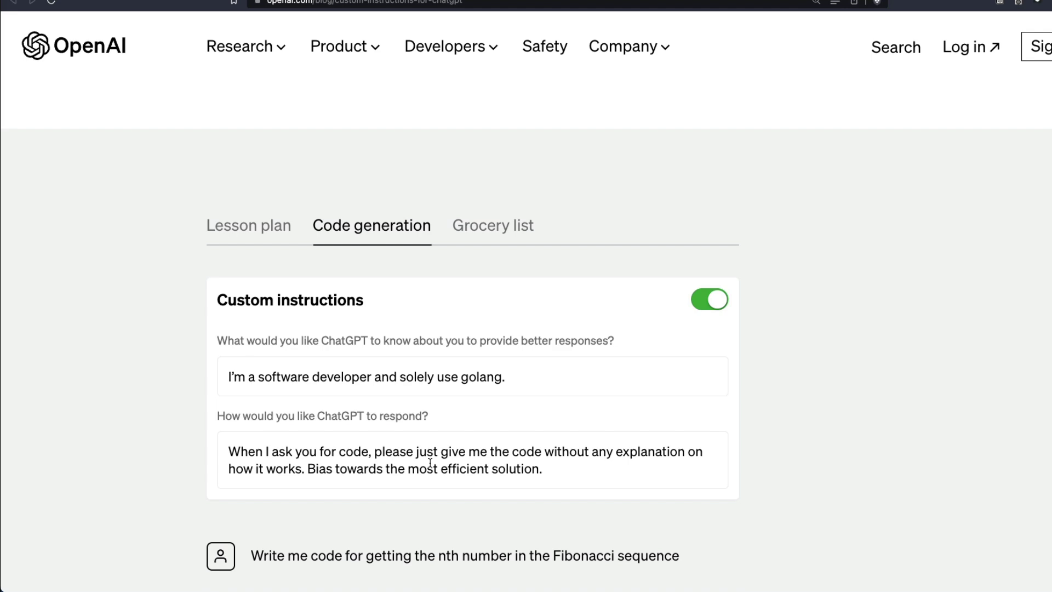
scroll(430, 463, down, 10)
scroll(433, 453, up, 7)
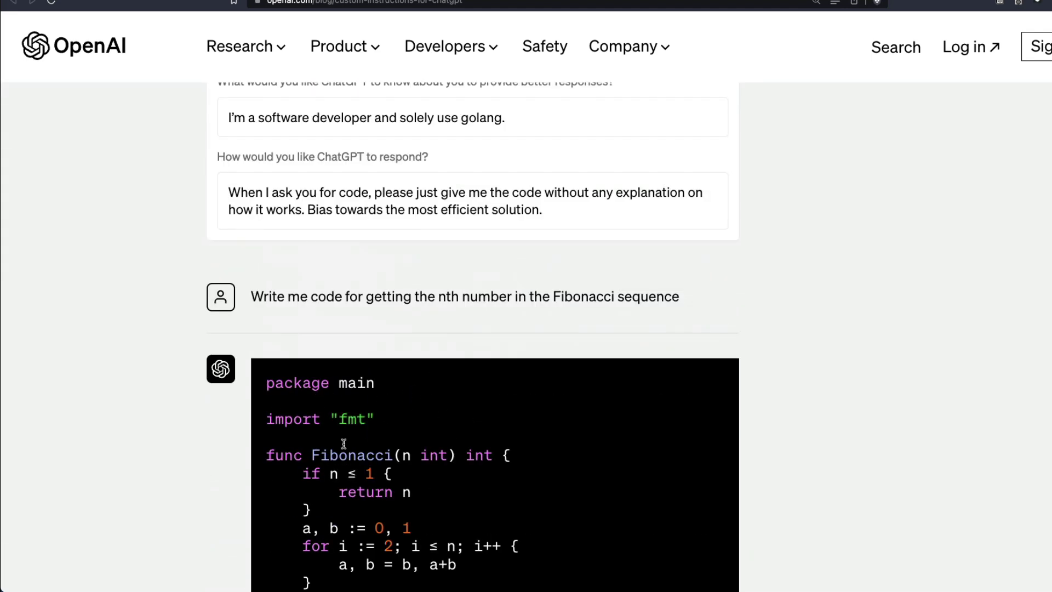
drag(311, 213, 643, 218)
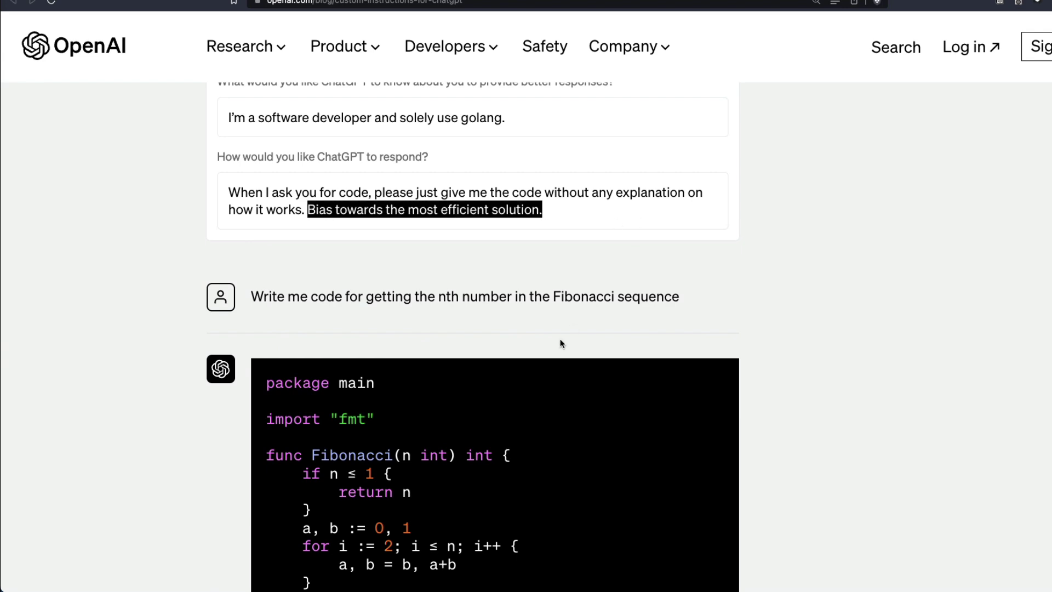
scroll(560, 344, up, 3)
Compare the Grocery list example's pizza-night answer with instructions off and on.
click(492, 156)
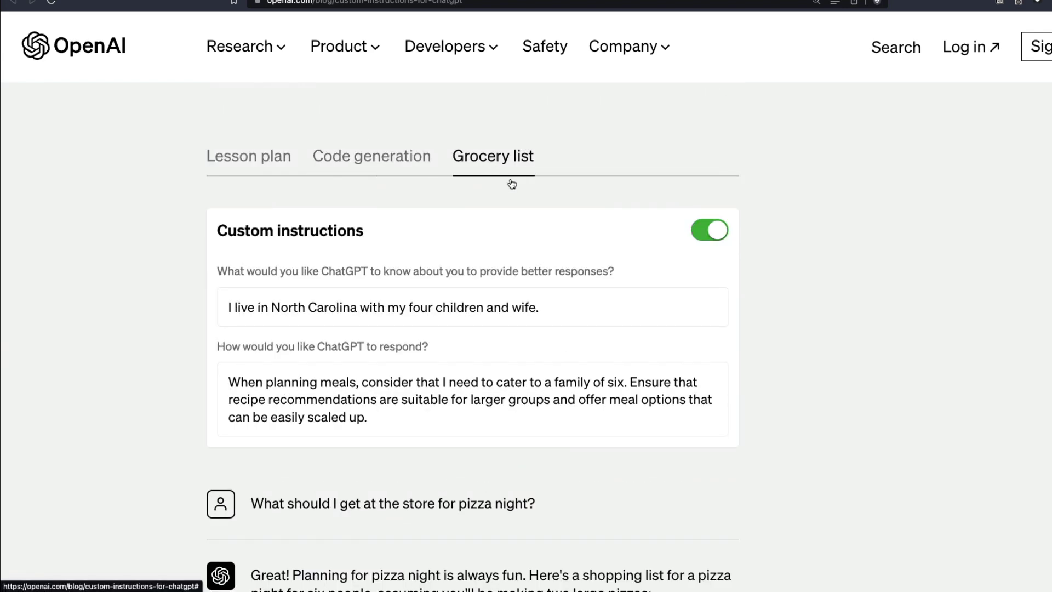
click(708, 231)
scroll(389, 333, down, 8)
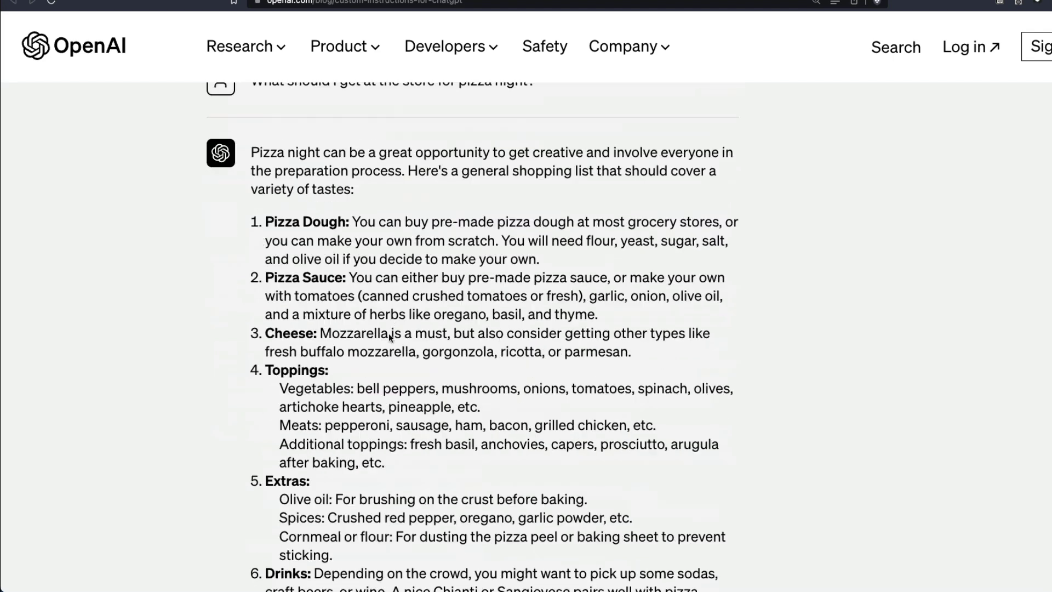
scroll(426, 190, up, 8)
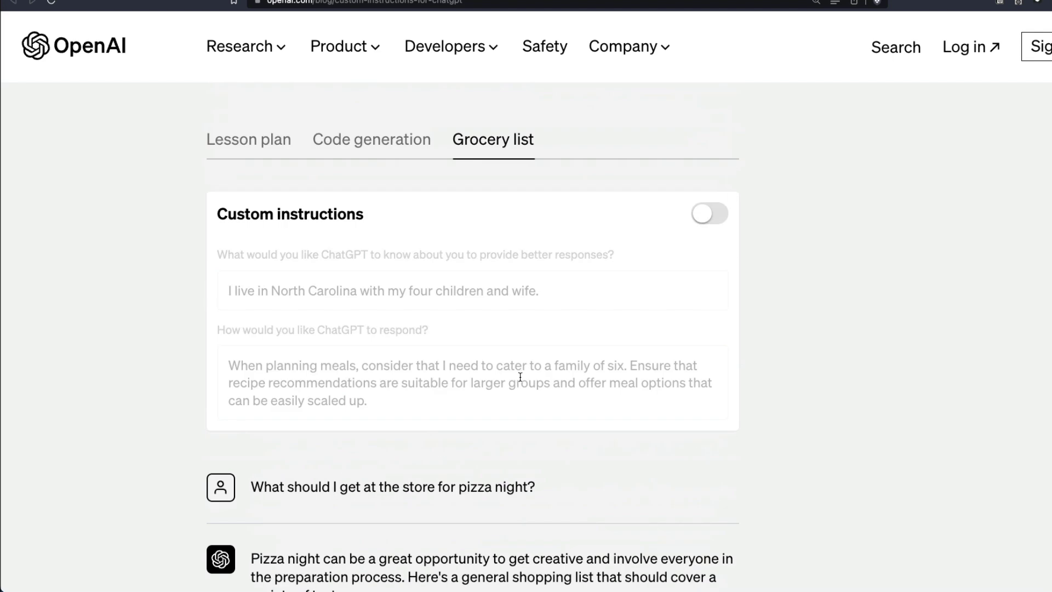
click(702, 218)
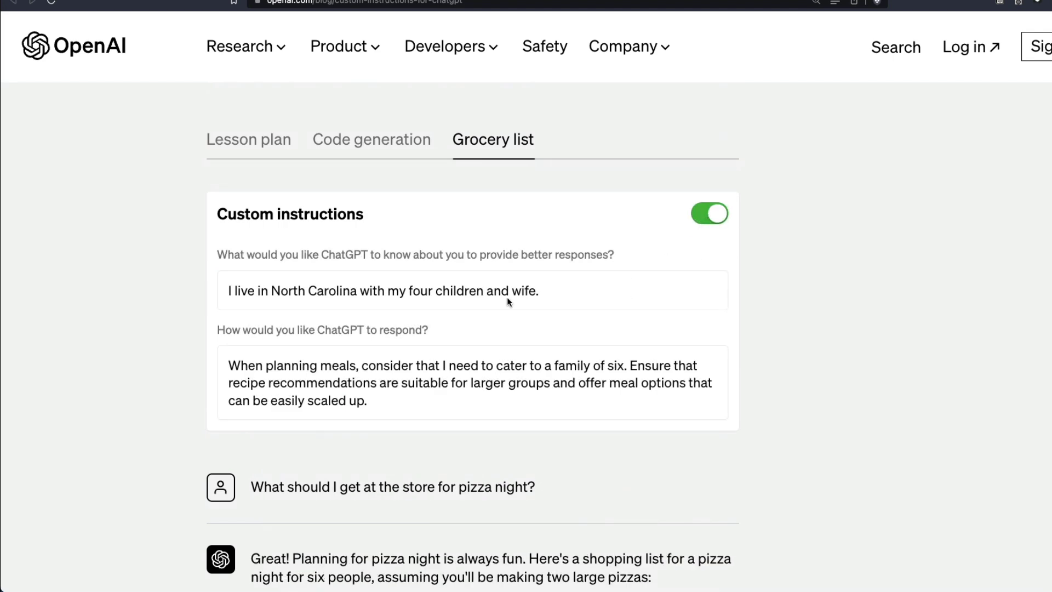
Select the example's response instructions and its North Carolina profile sentence.
scroll(498, 296, down, 1)
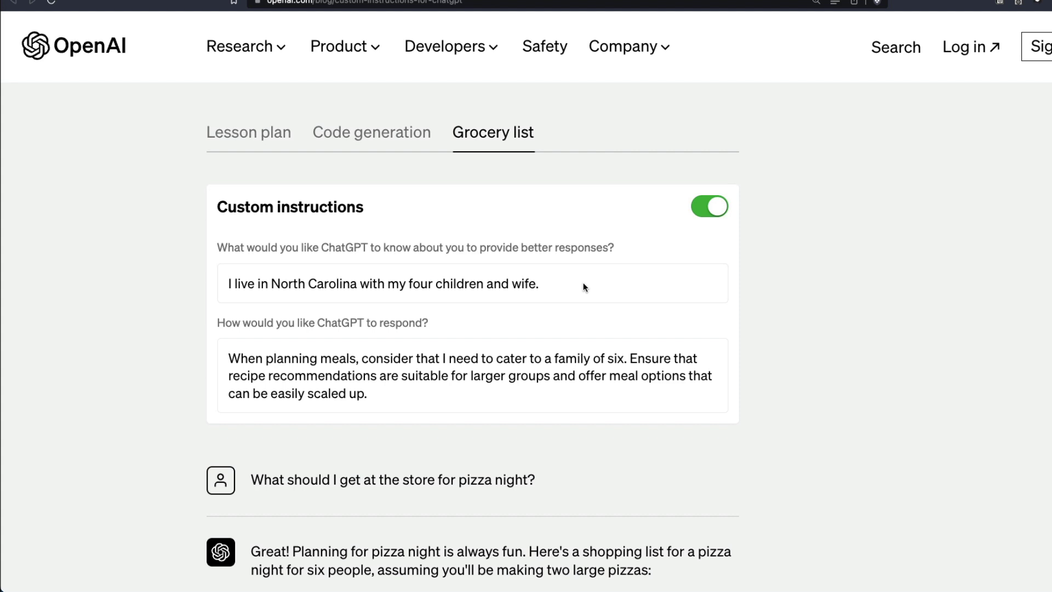
drag(523, 409, 229, 356)
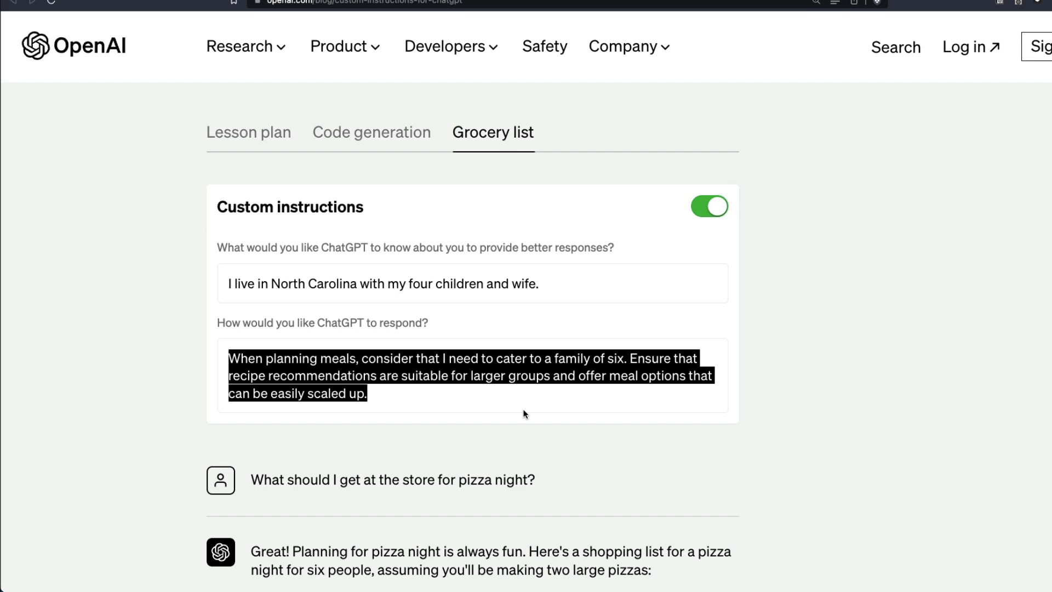
triple_click(428, 285)
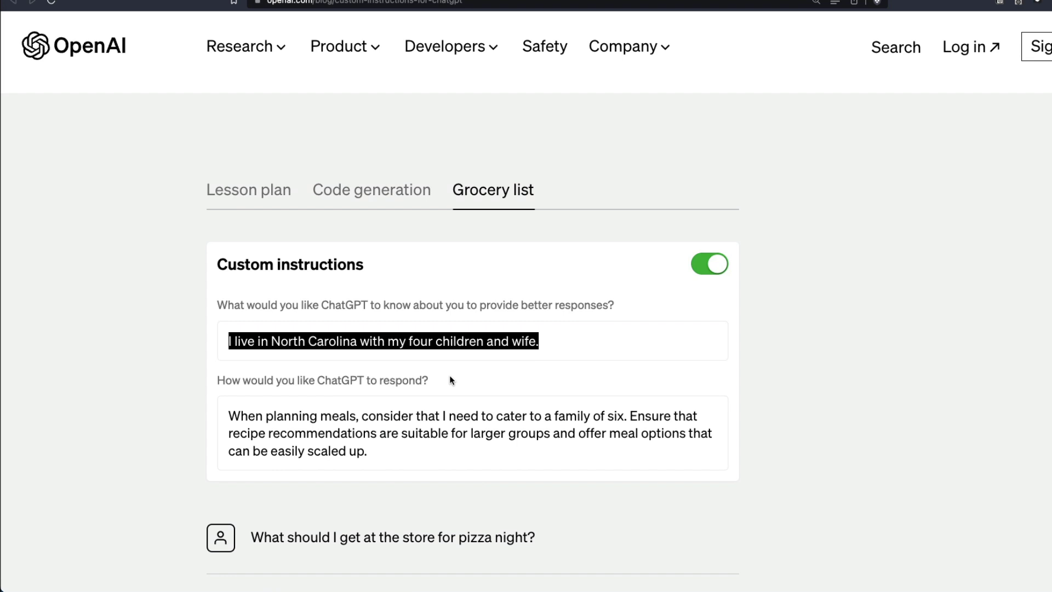
triple_click(451, 344)
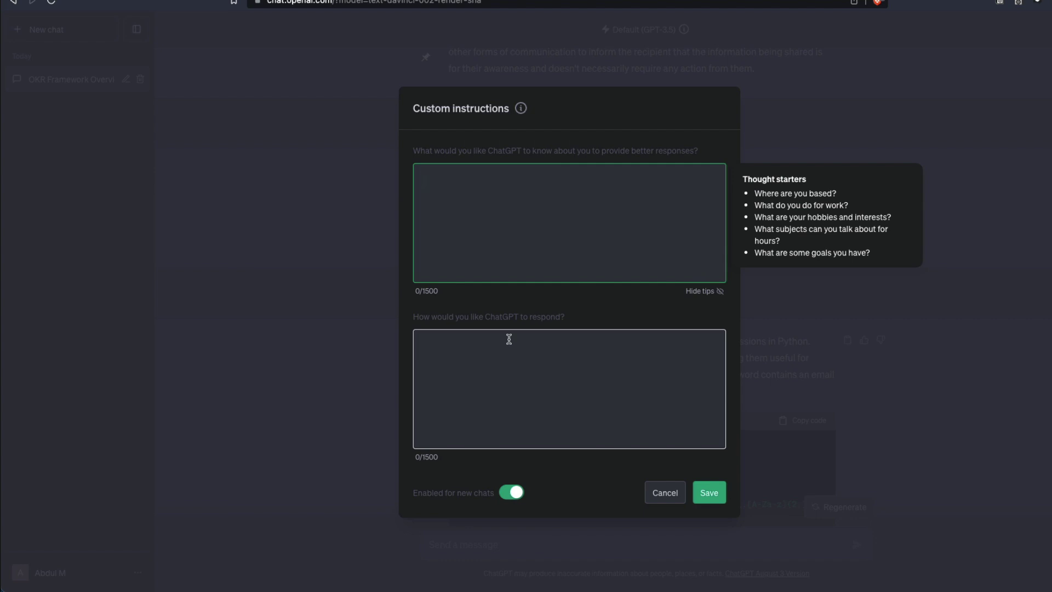
Add response instructions to always cite factual answers and state answer confidence.
click(516, 379)
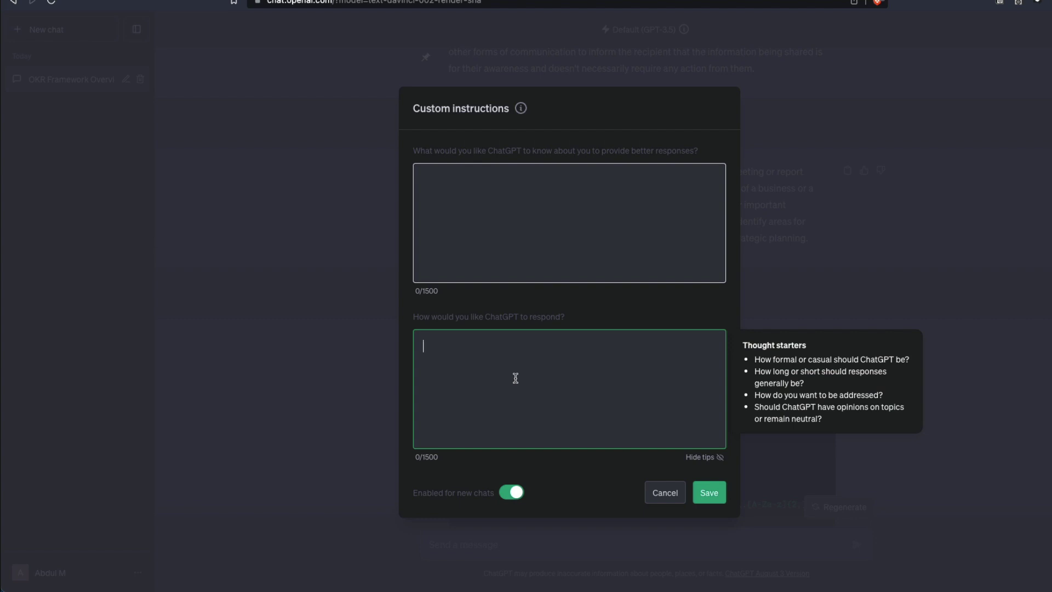
text(You should always add a citation when there is )
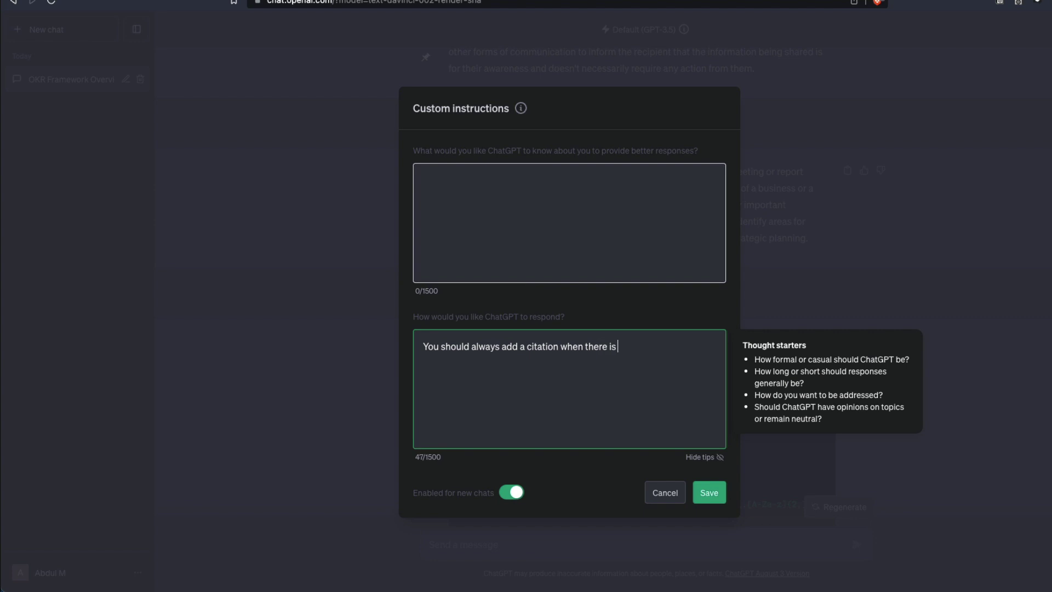
text(a factual question.)
key(Return)
key(Return)
text(A)
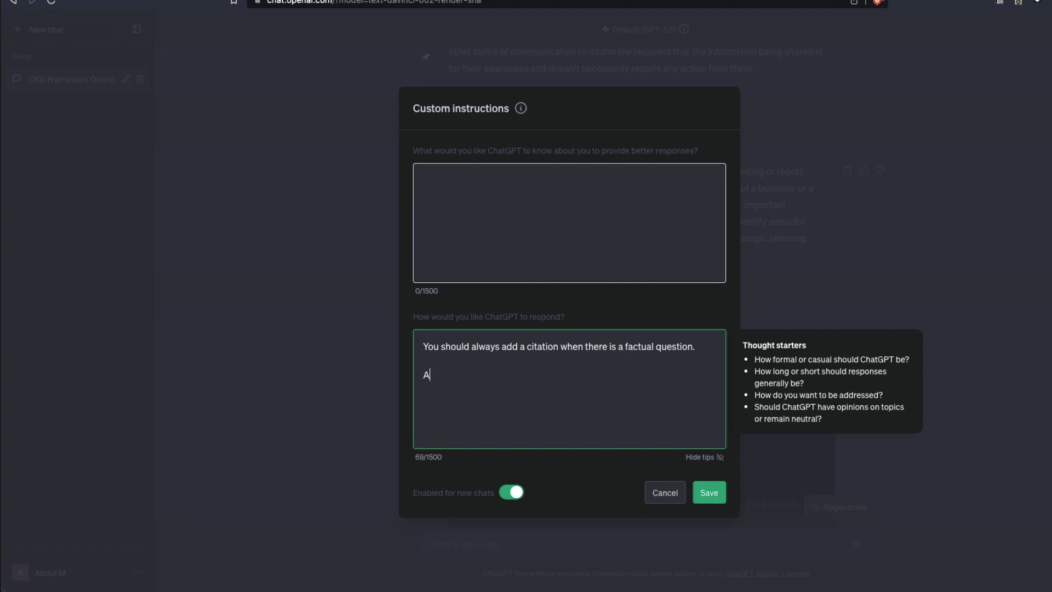
text(lso make sure to add the co)
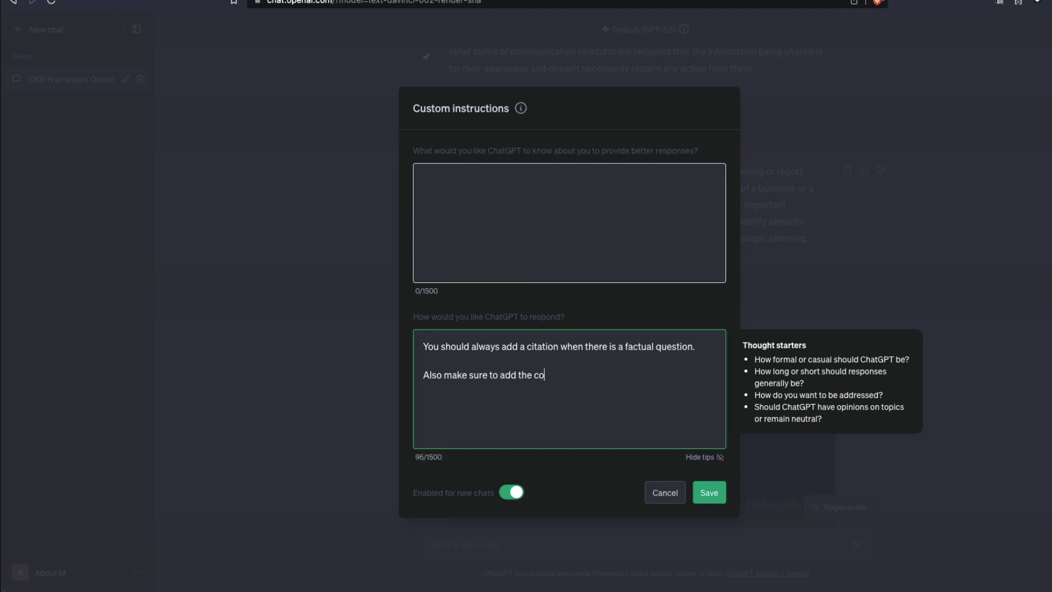
text(nfidence of your answer.)
key(Return)
key(Return)
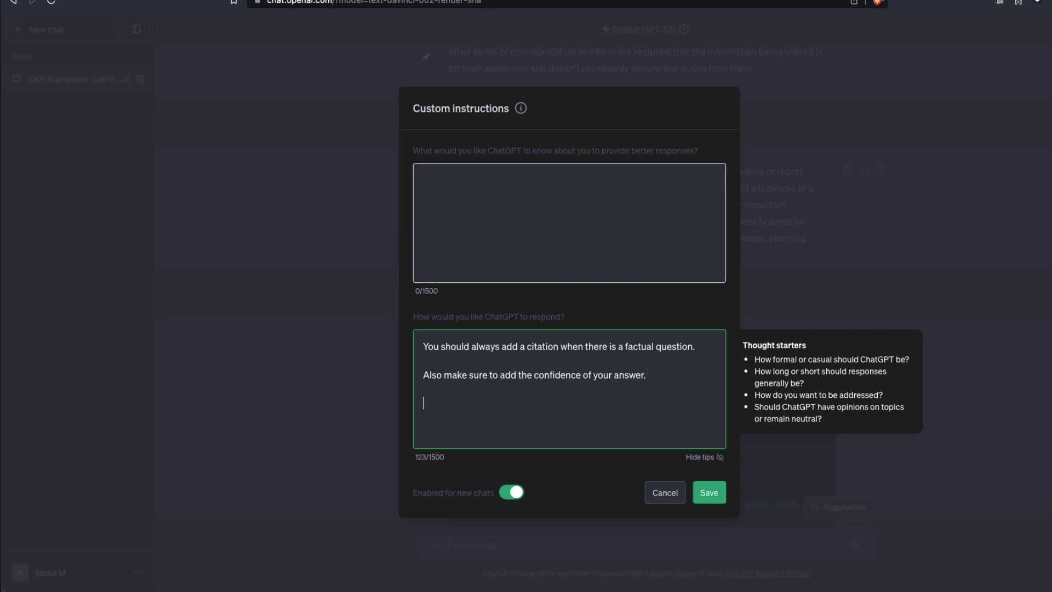
Add instructions to admit not knowing and skip AI-assistant details, correcting 'assitant' to 'assistant'.
text(If you don't know, oplea)
key(BackSpace)
key(BackSpace)
key(BackSpace)
key(BackSpace)
key(BackSpace)
text(please)
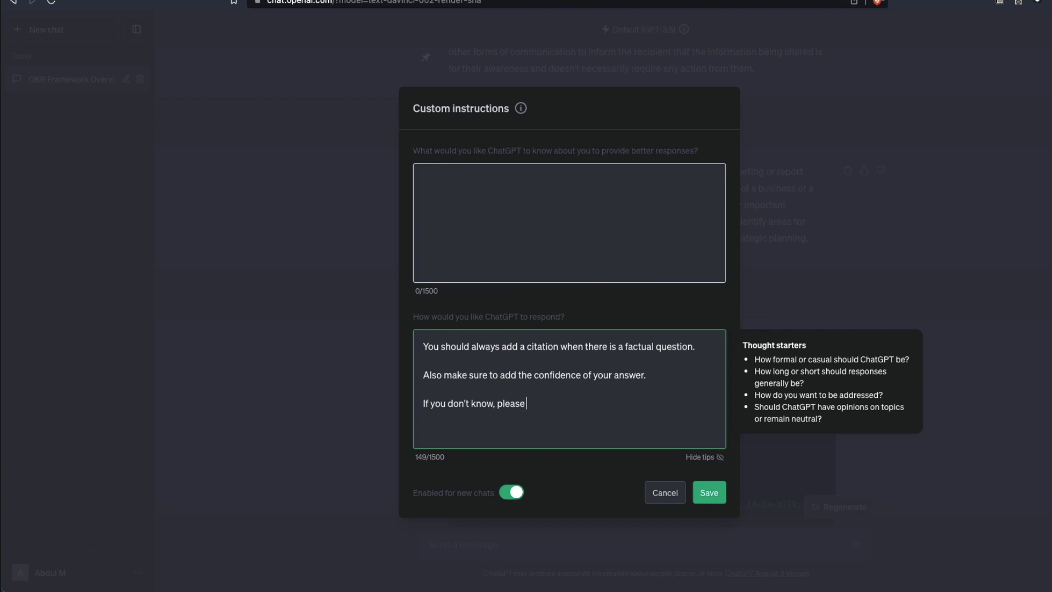
text( state that you don't know.)
key(Return)
key(Return)
text(Also don)
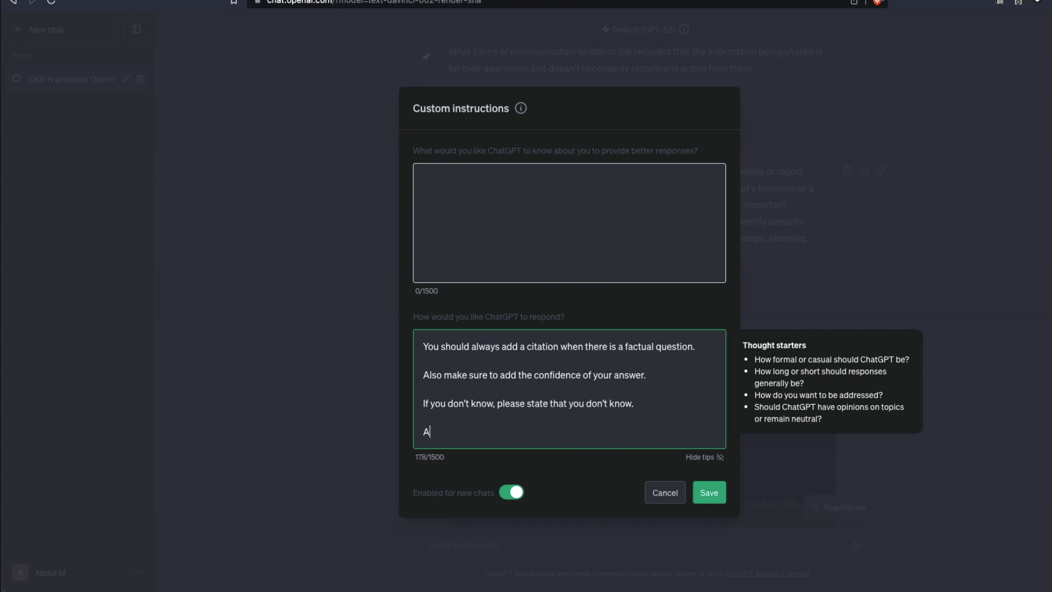
key(BackSpace)
key(BackSpace)
key(BackSpace)
text(DO NOT add extensive detail abo)
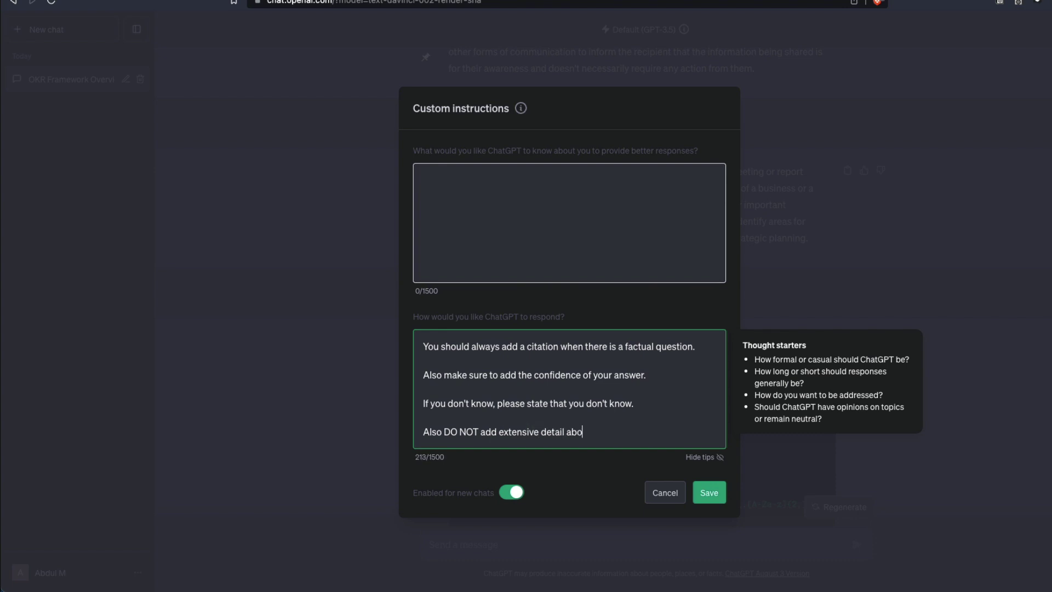
text(ut how you are an AI assitant.)
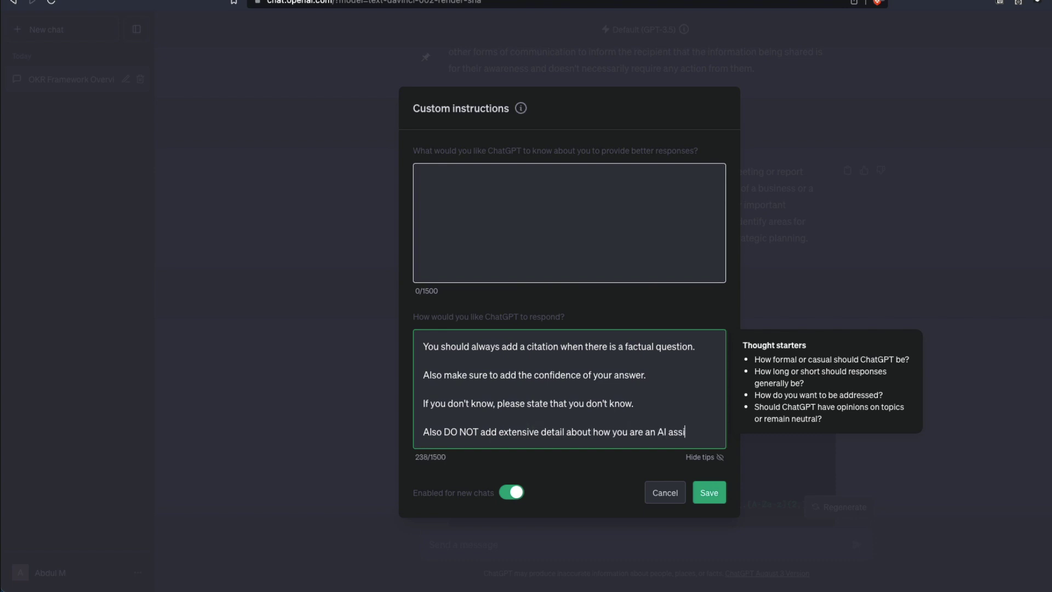
right_click(685, 433)
click(718, 386)
Save the instructions and ask 'WHo is the founder of Apple?' in a new chat.
click(709, 492)
scroll(601, 428, down, 10)
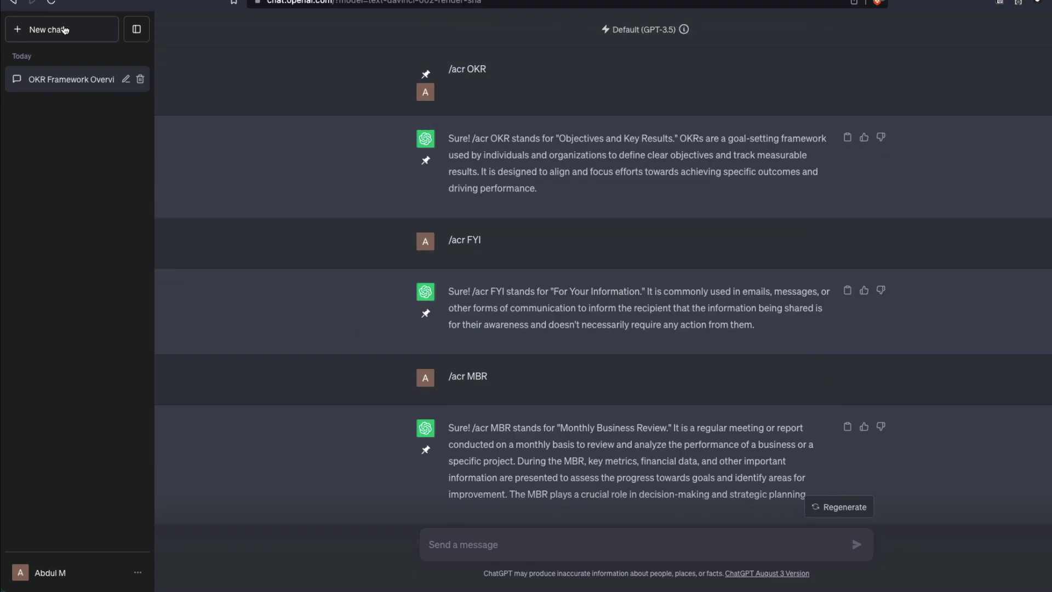
click(64, 30)
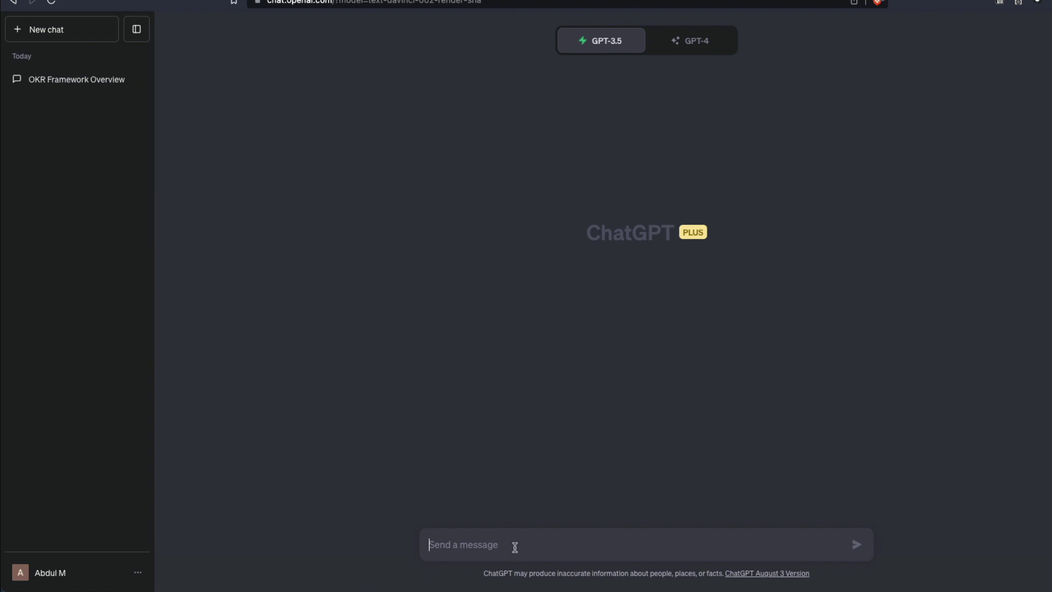
text(WHo is the founder of )
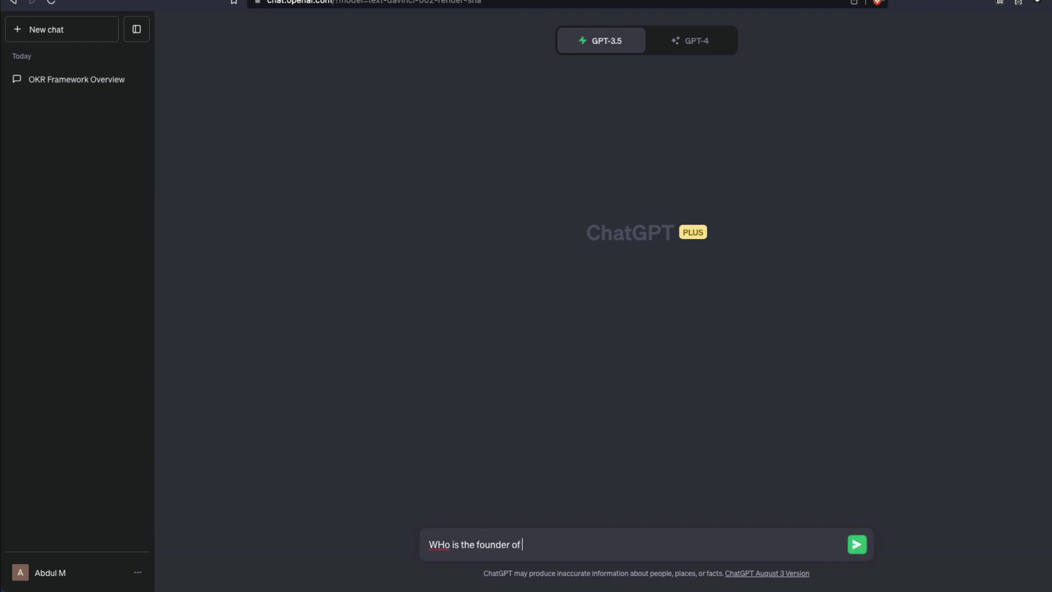
text(Apple?)
key(Return)
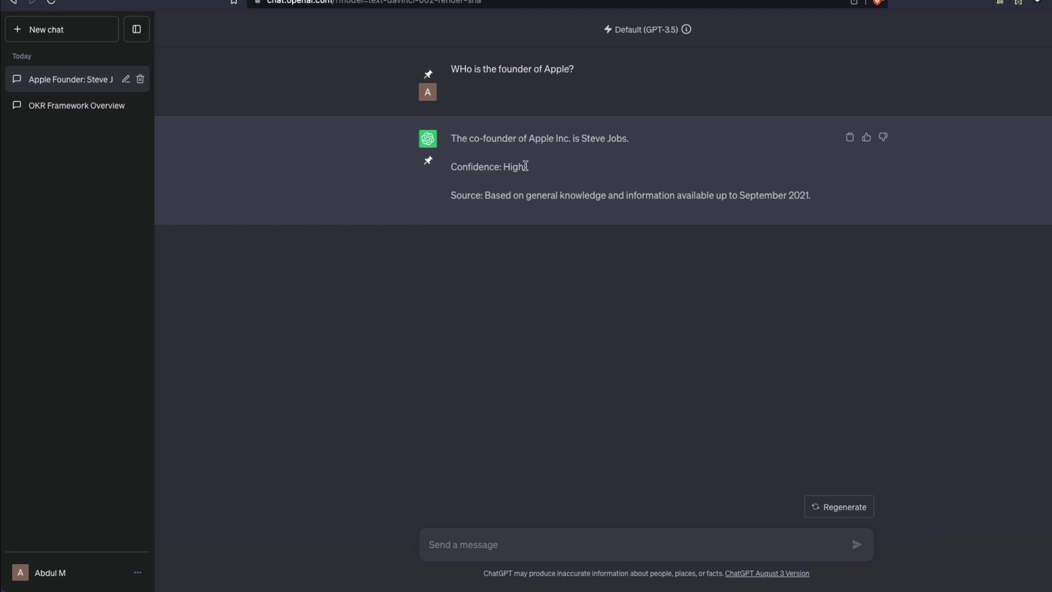
Highlight the Steve Jobs answer, its Source line and the knowledge-cutoff note.
drag(667, 145, 492, 140)
click(492, 140)
drag(457, 196, 804, 190)
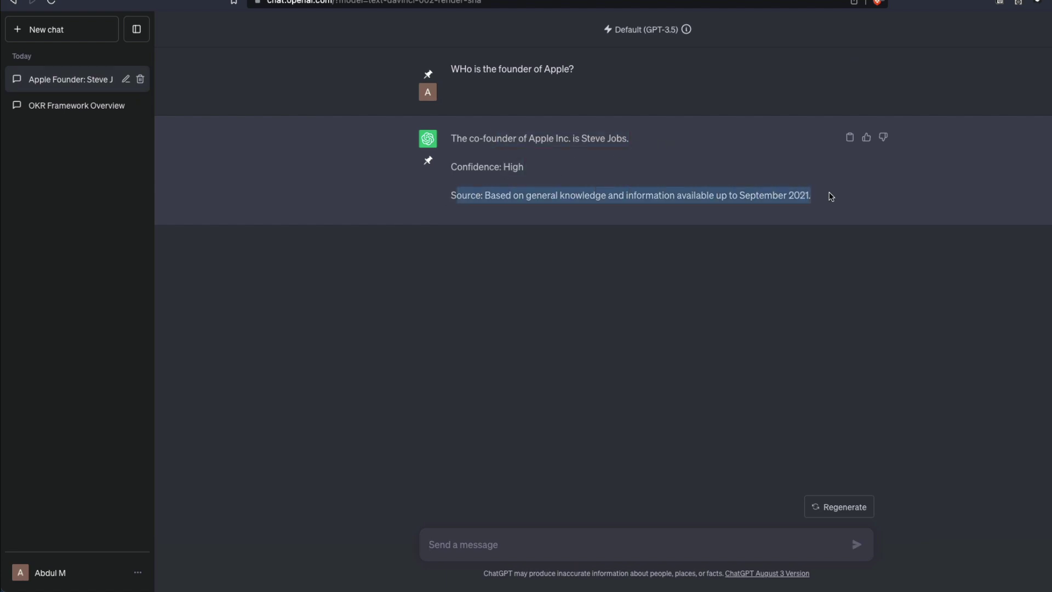
click(830, 196)
drag(827, 195, 608, 197)
click(557, 196)
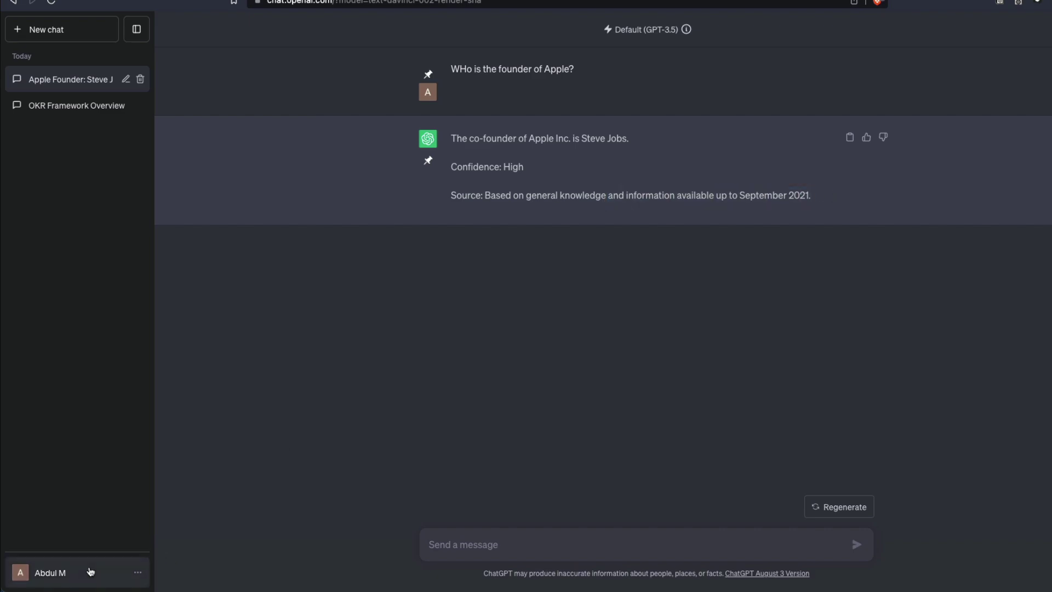
Change the citation instruction to require a citation with a valid URL and save.
click(91, 571)
click(75, 475)
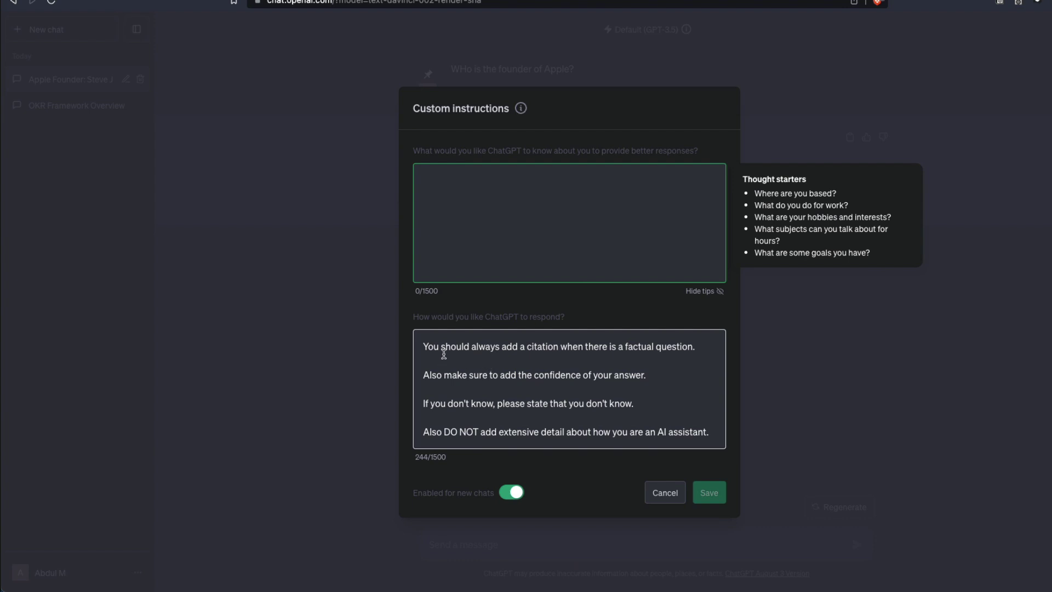
click(558, 348)
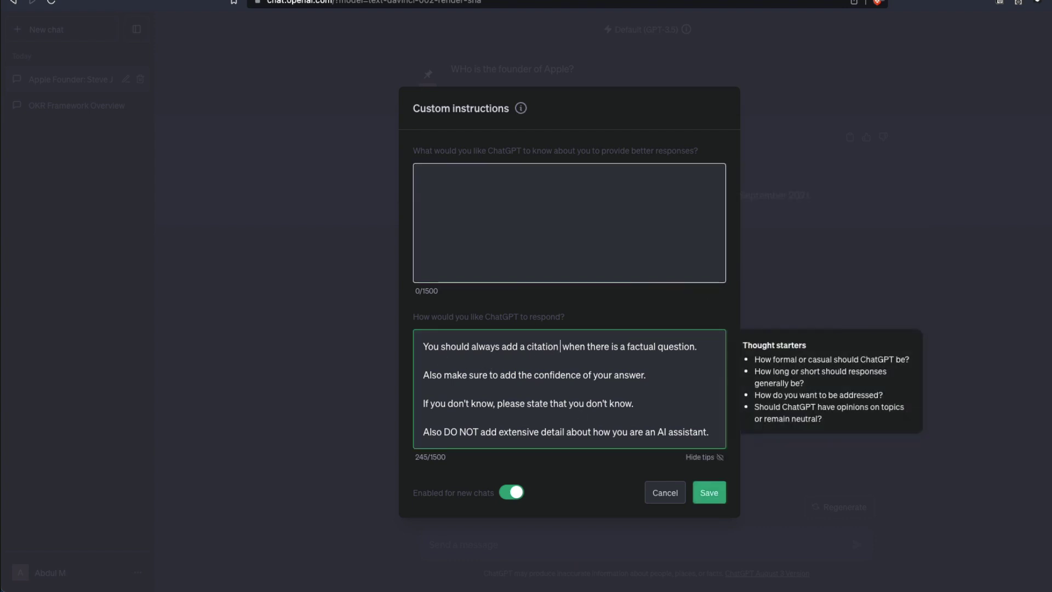
text(with a UR)
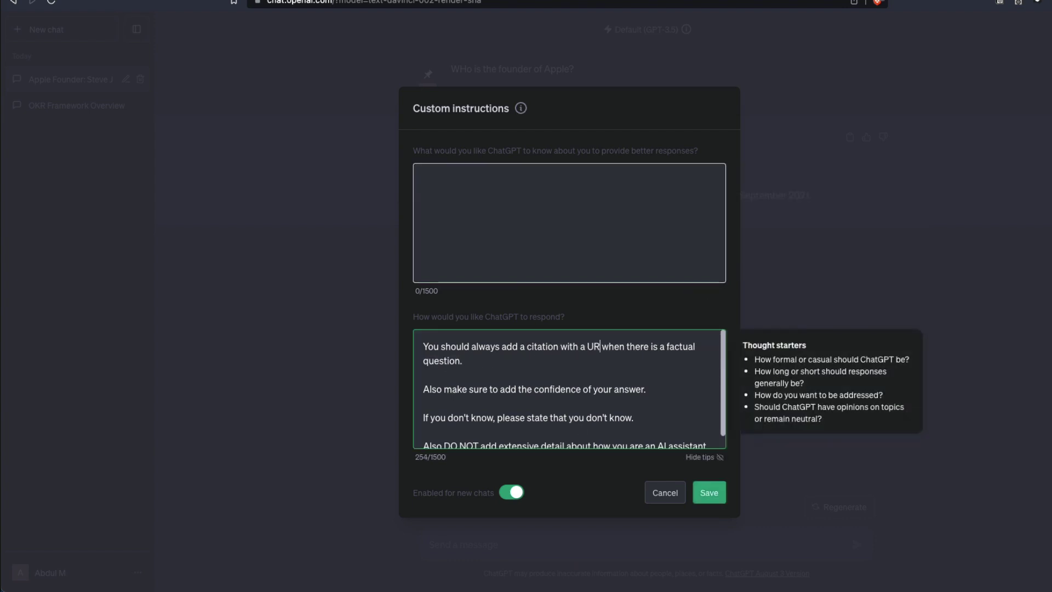
key(BackSpace)
key(BackSpace)
text(valid URL)
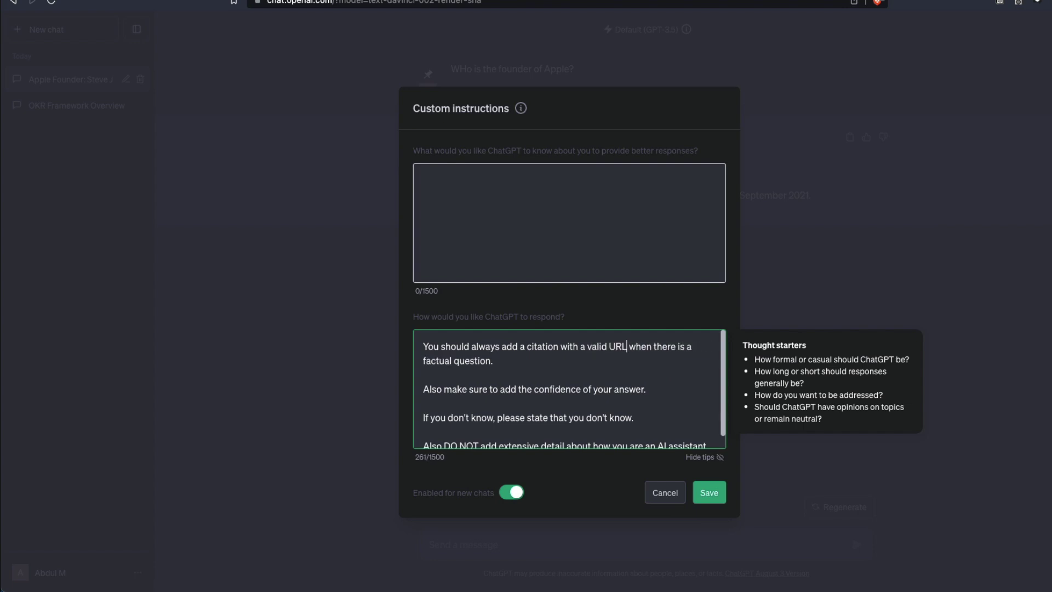
click(707, 496)
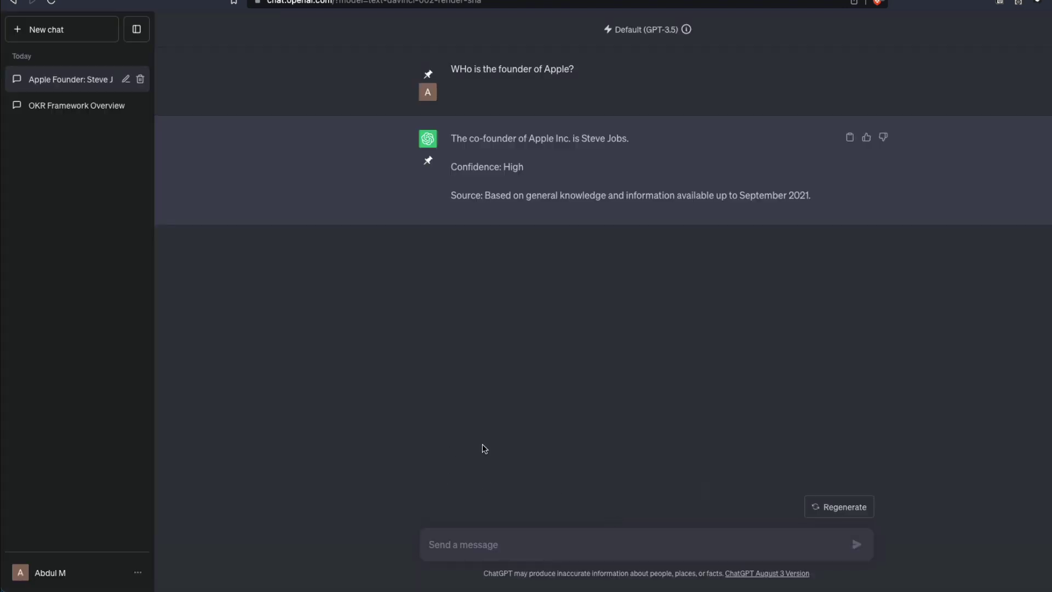
Ask again who founded Apple, then 'Who wrote the paper Attention is all you need?'.
click(489, 544)
text(Who is t)
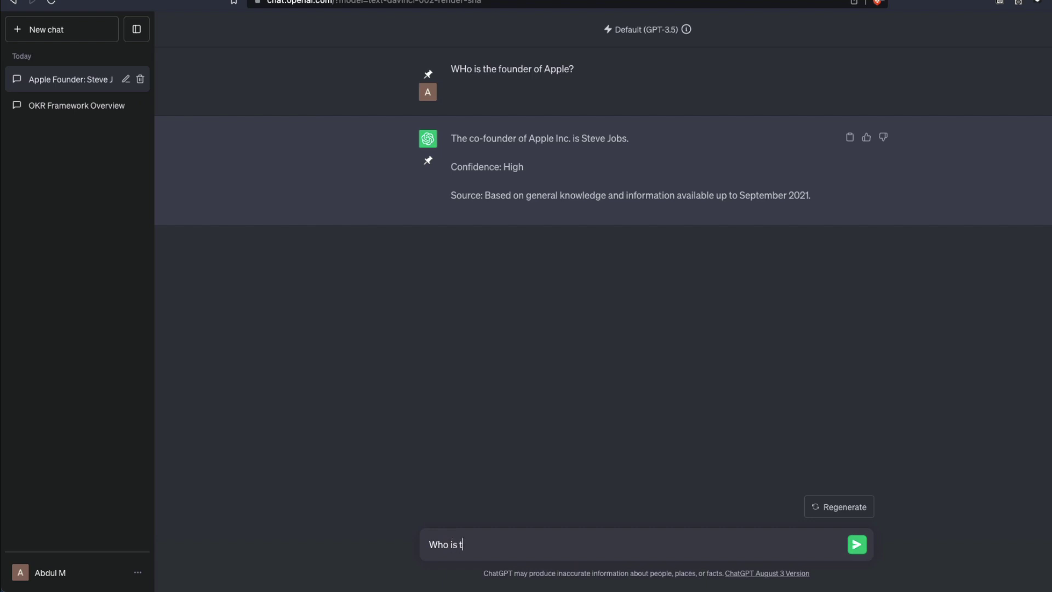
text(he founder of Apple?)
key(Return)
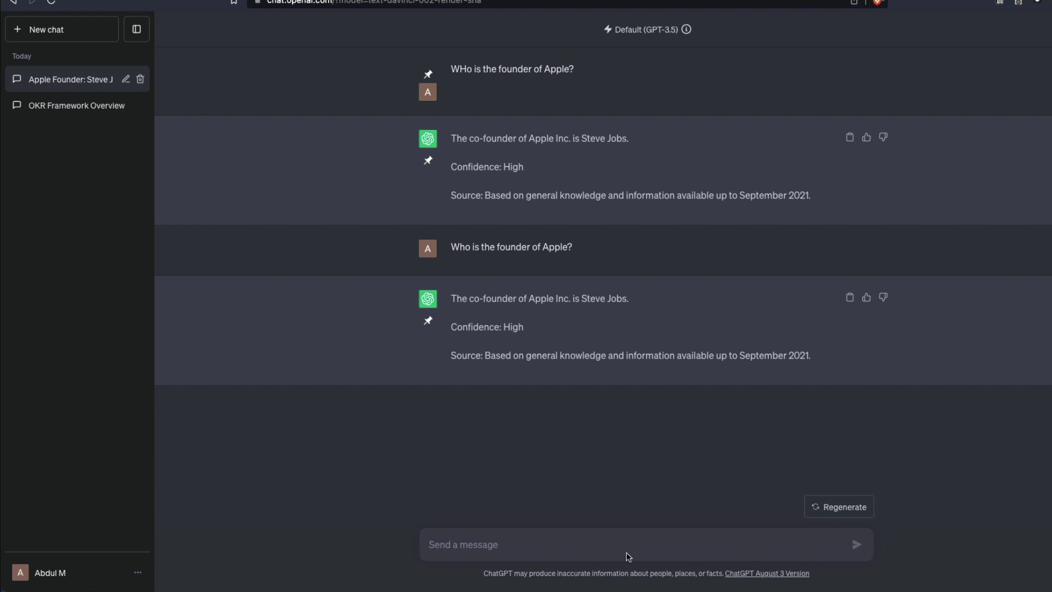
text(W)
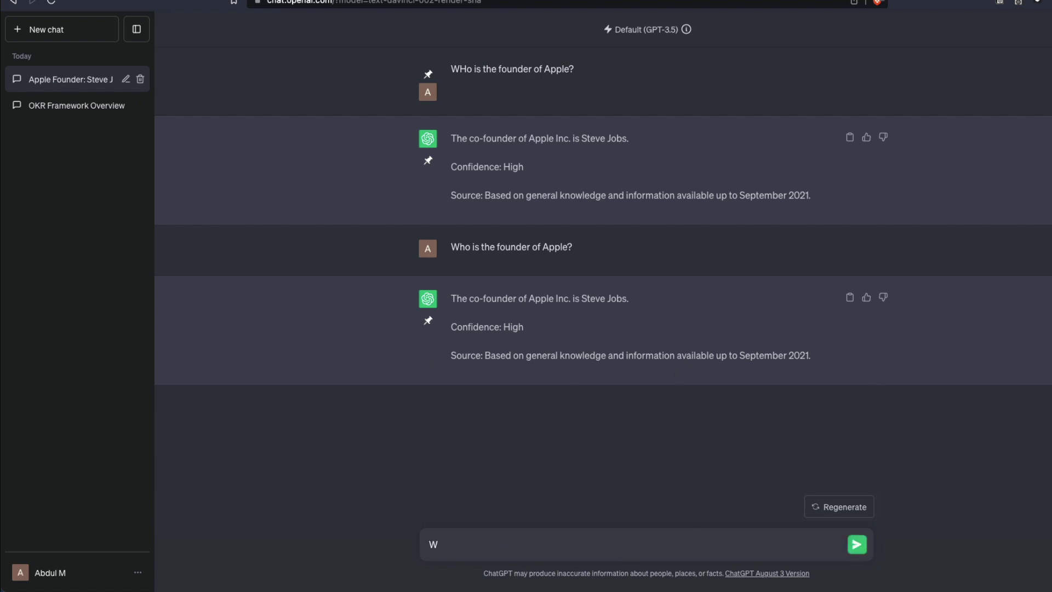
text(ho wrote the paper Attention i)
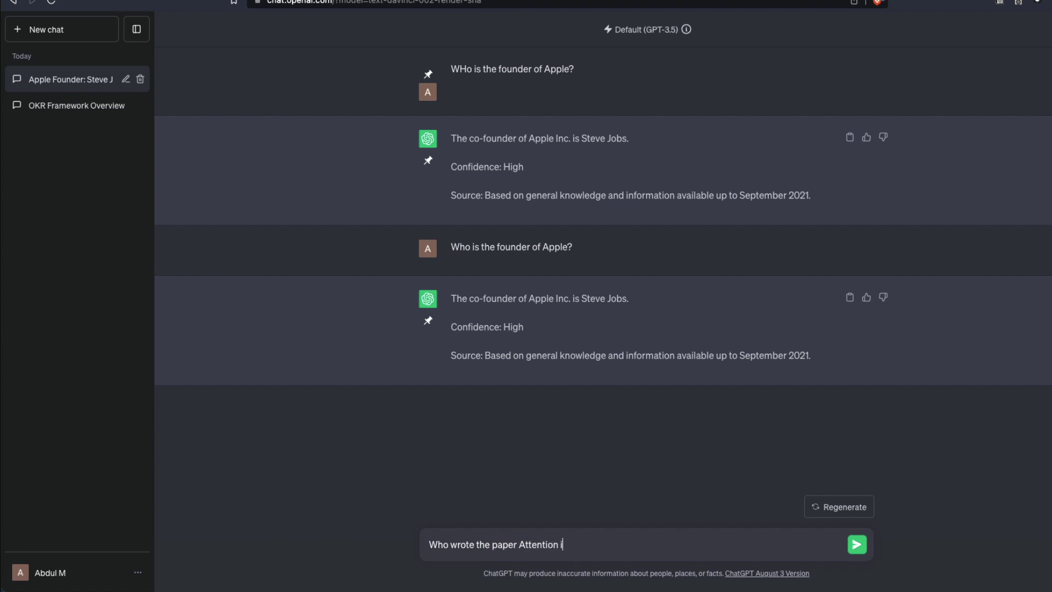
text(s all you need?)
key(Return)
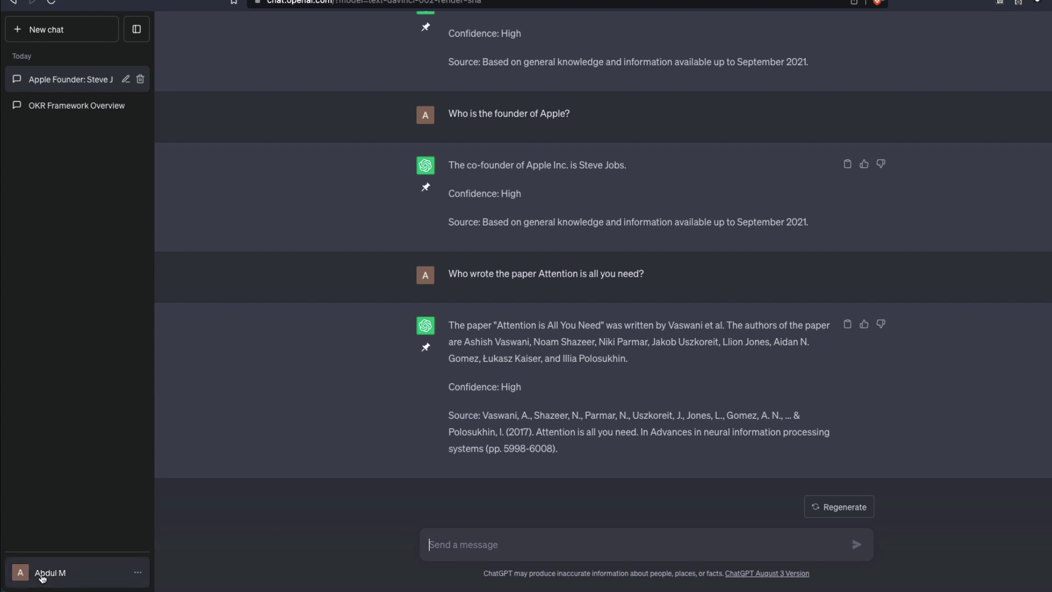
Clear all of the old response rules from the custom instructions.
click(41, 578)
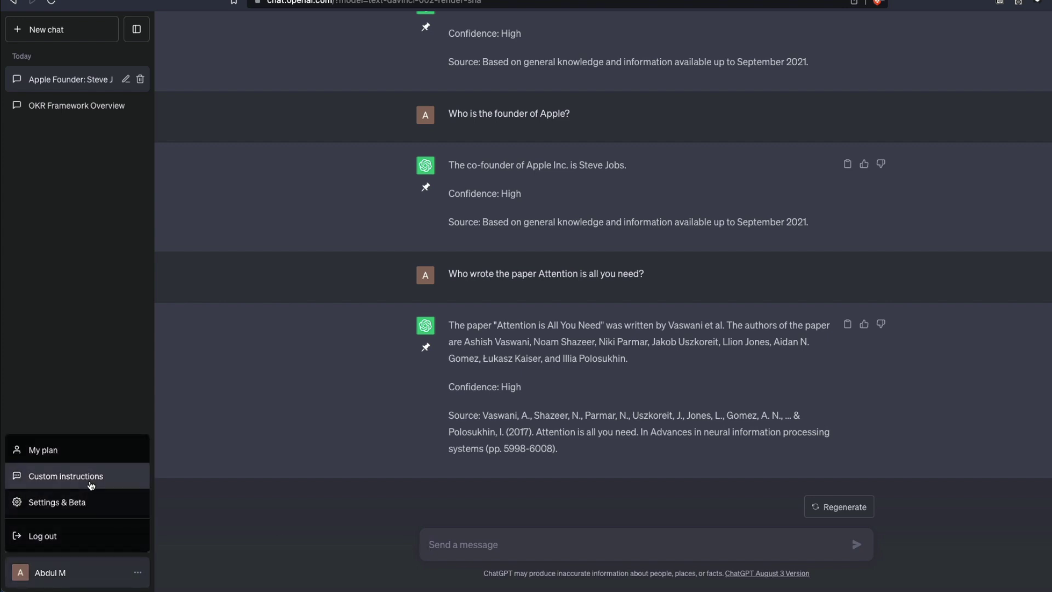
click(88, 502)
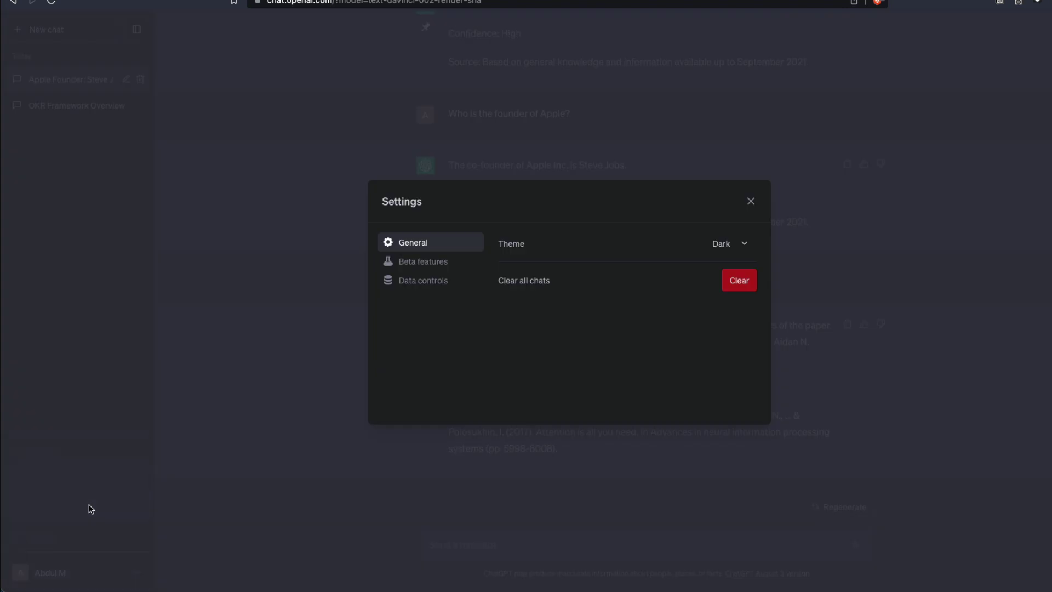
click(274, 426)
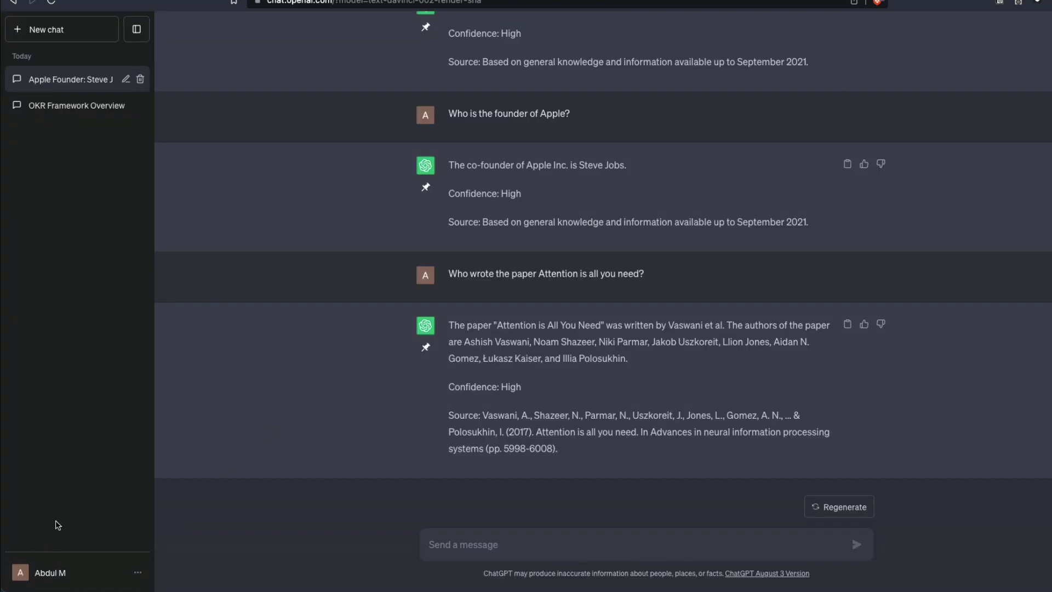
click(74, 562)
click(66, 478)
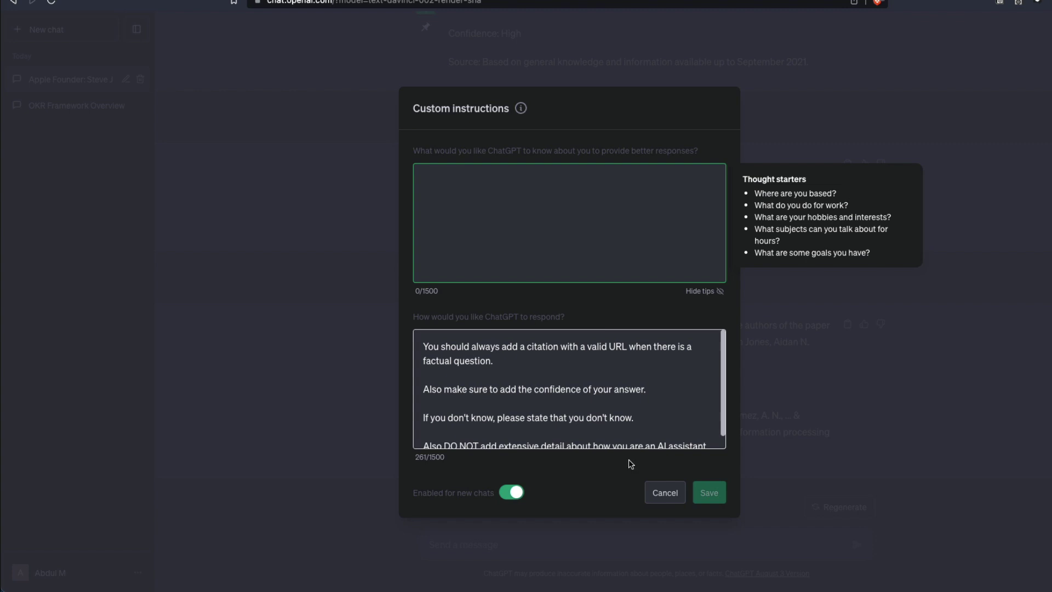
click(648, 445)
triple_click(648, 424)
key(super+a)
key(BackSpace)
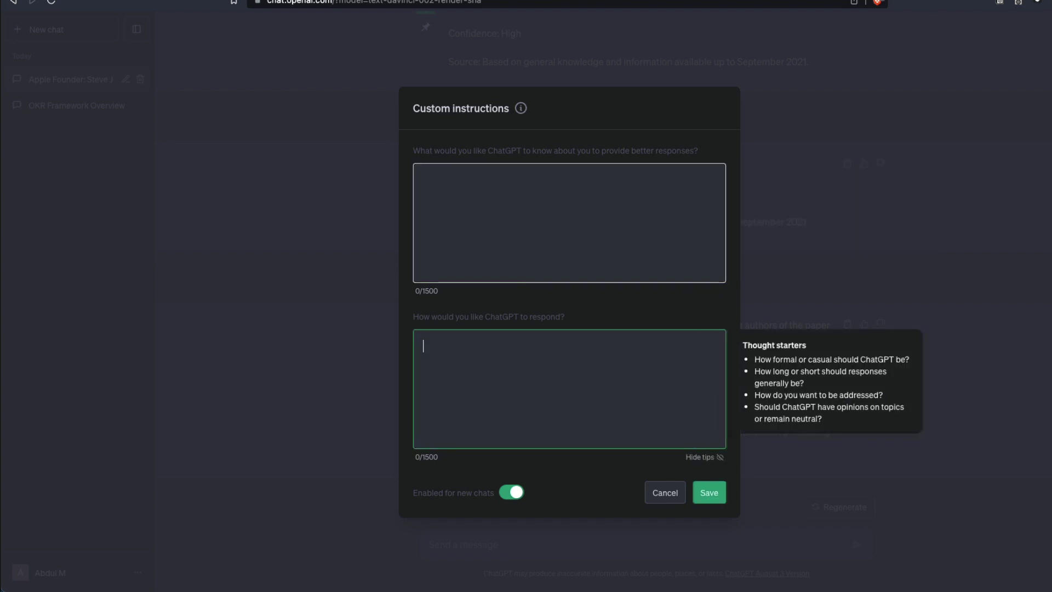
Describe yourself as a non-native English speaker in Bangalore who codes in Python, and save.
click(541, 226)
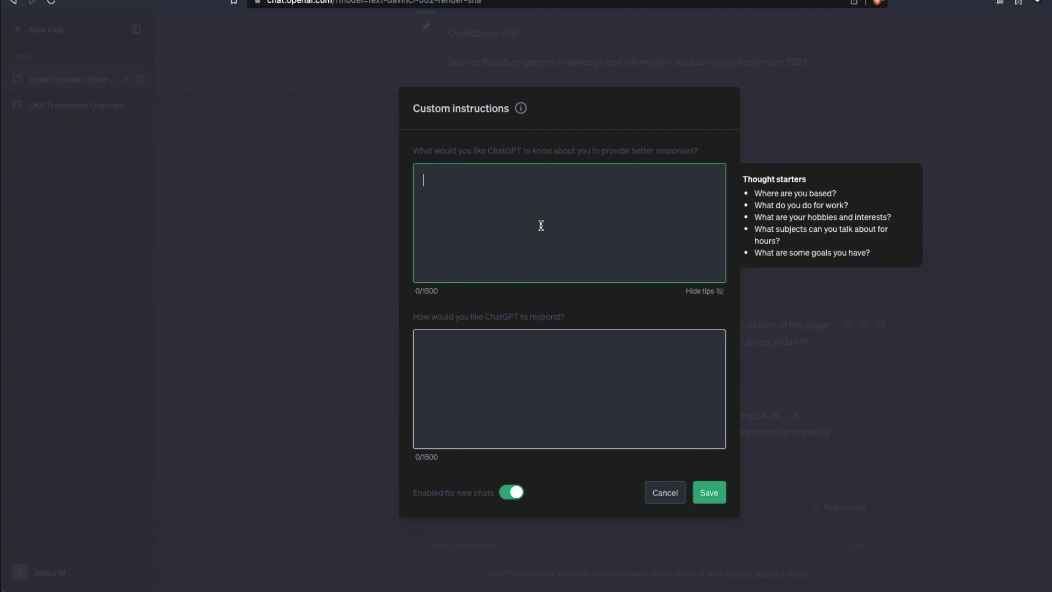
text(Hey I'm an INiann who is not very )
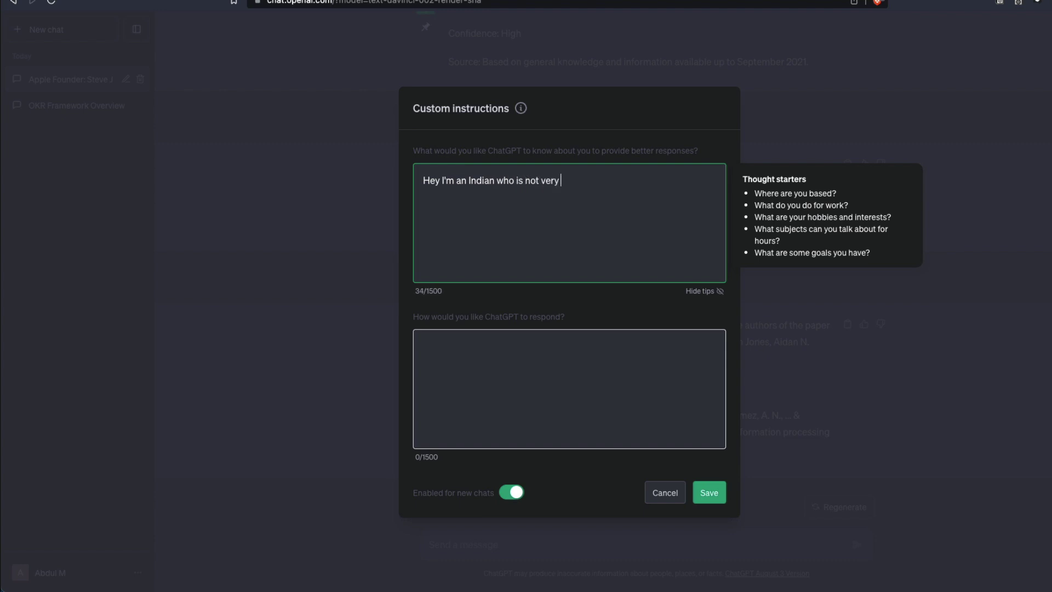
text(good at English because I'm not a)
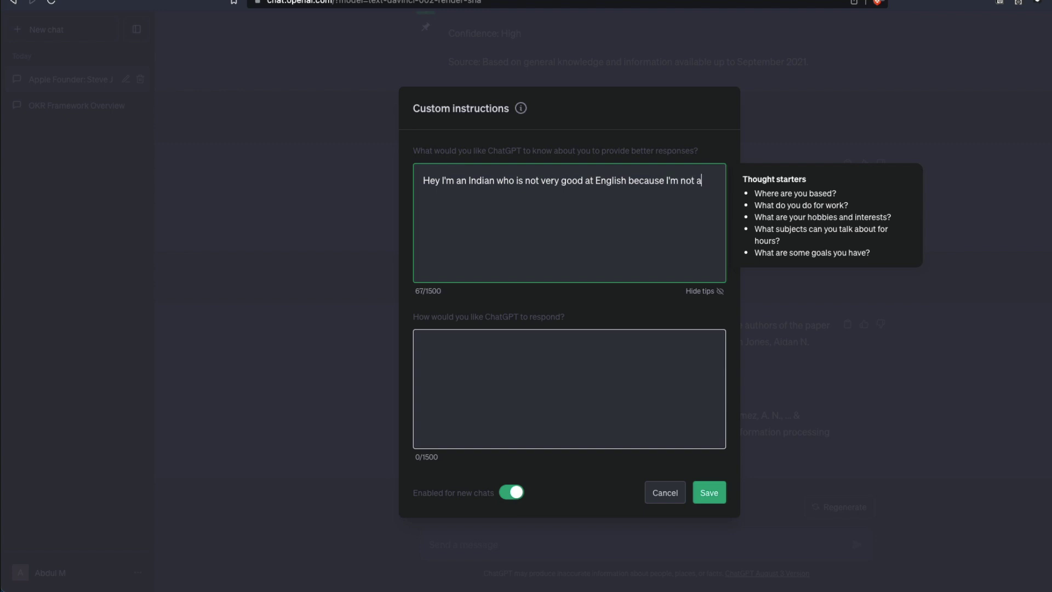
text( native speak)
text(I love to code in )
text(Py)
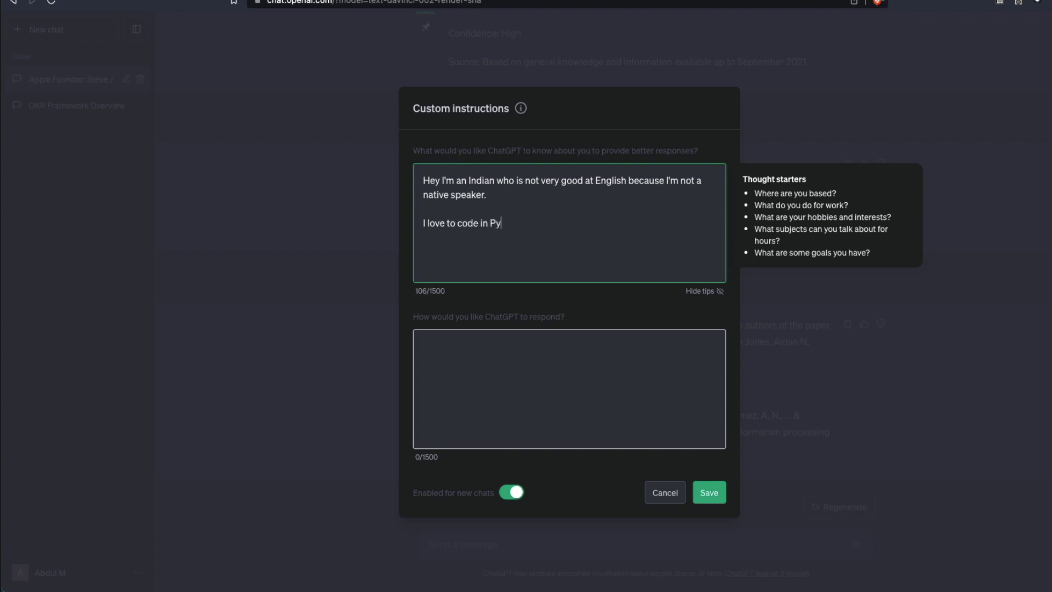
text(thon usually. I also like cris)
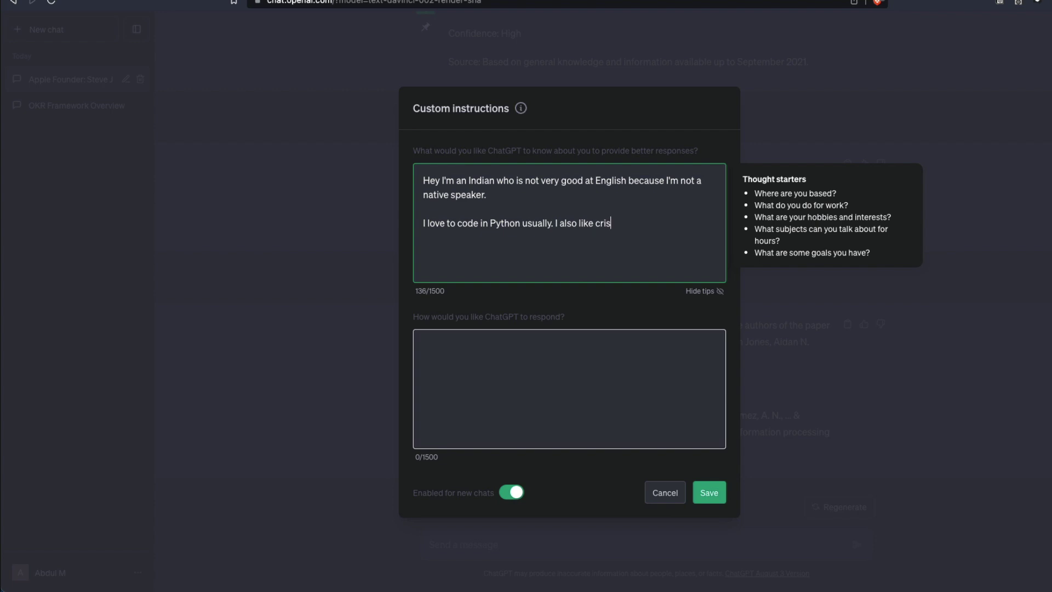
text(py answer)
text( live )
text(in bangalore.)
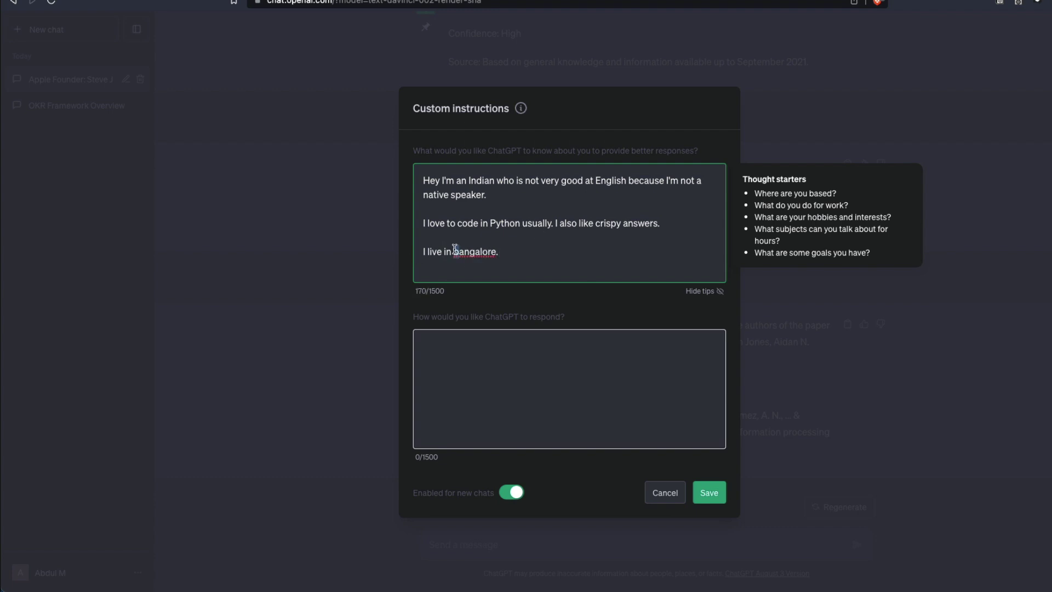
text(B)
click(723, 494)
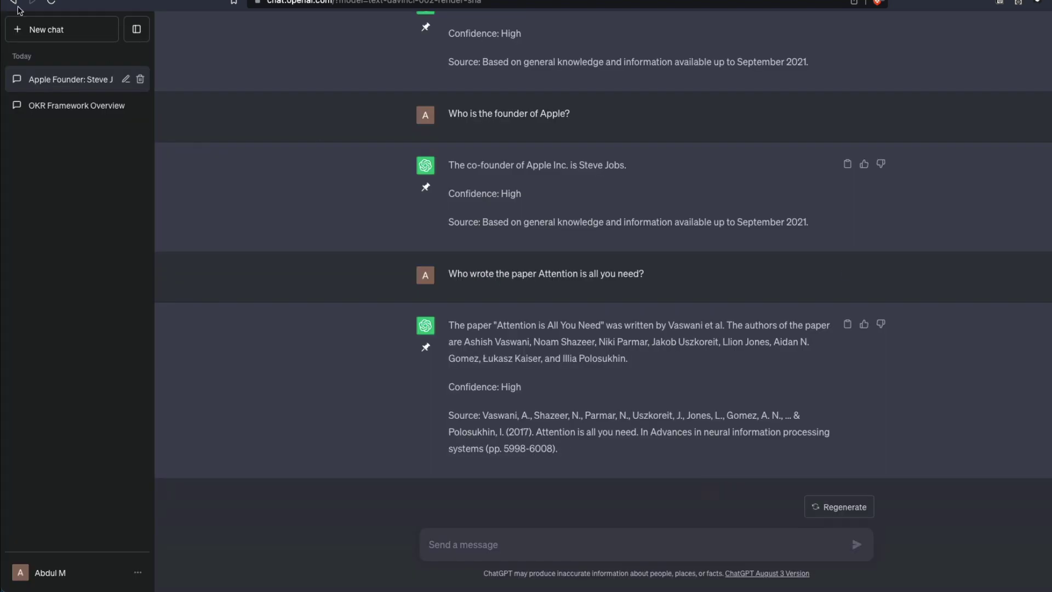
In a new chat, ask 'What are some nice food to have?'.
click(46, 31)
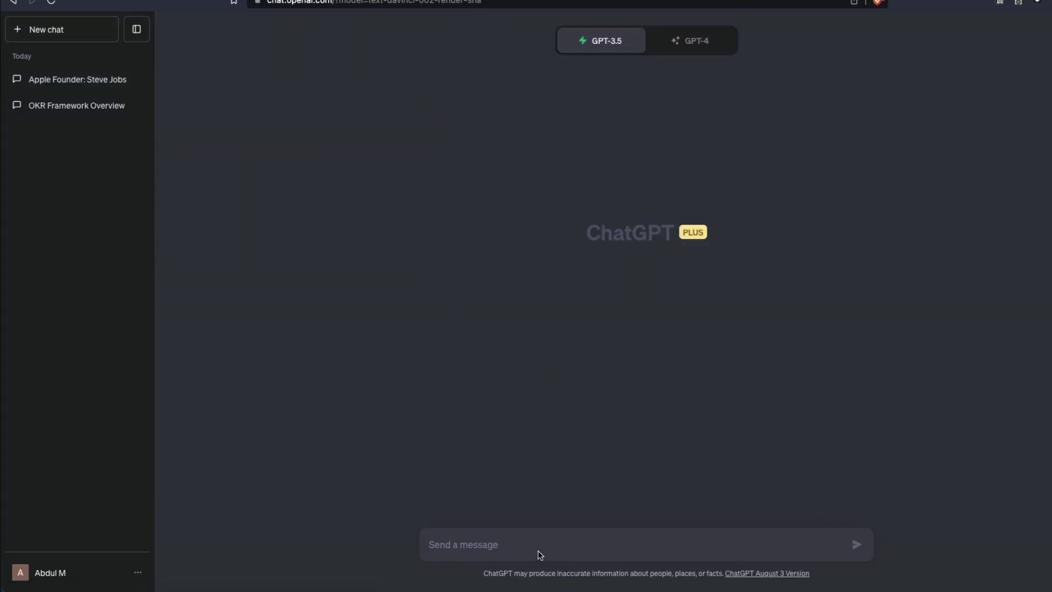
click(559, 537)
text(What)
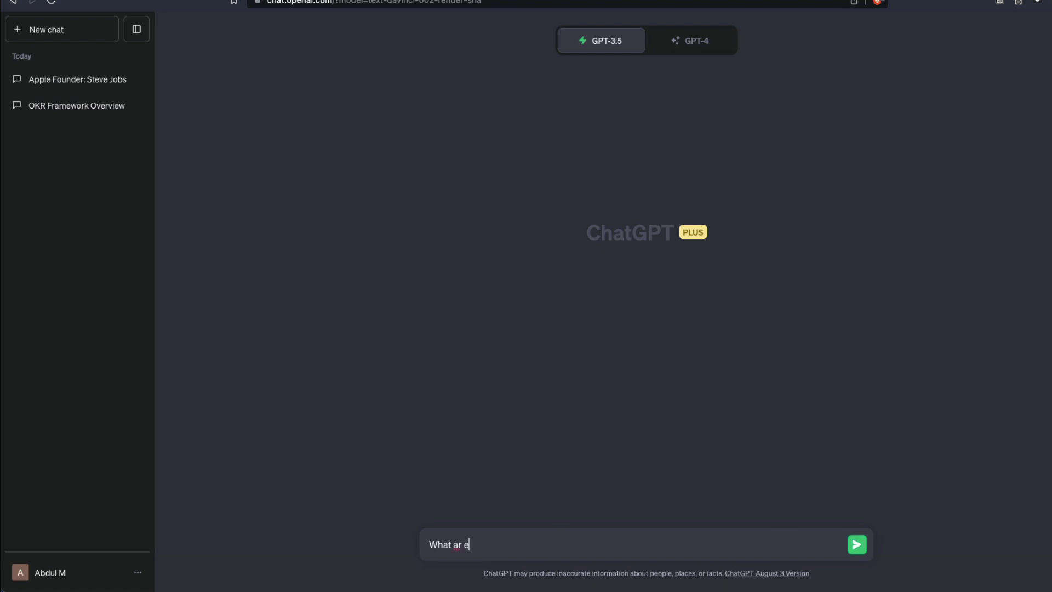
text( are some nice food to have?)
key(Return)
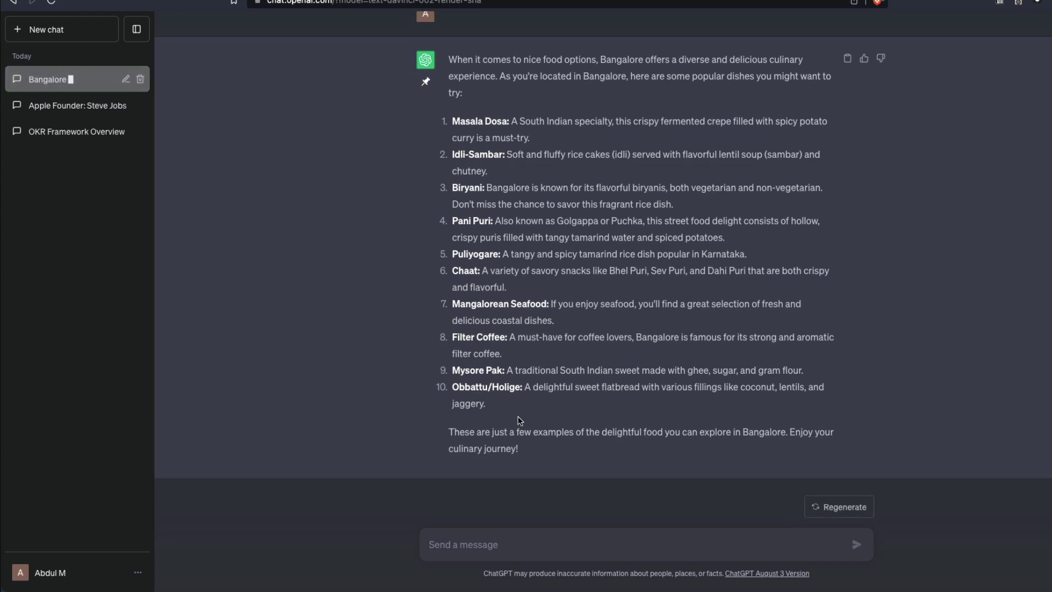
Read through the ten Bangalore dishes, highlighting the Filter Coffee item.
scroll(559, 367, up, 1)
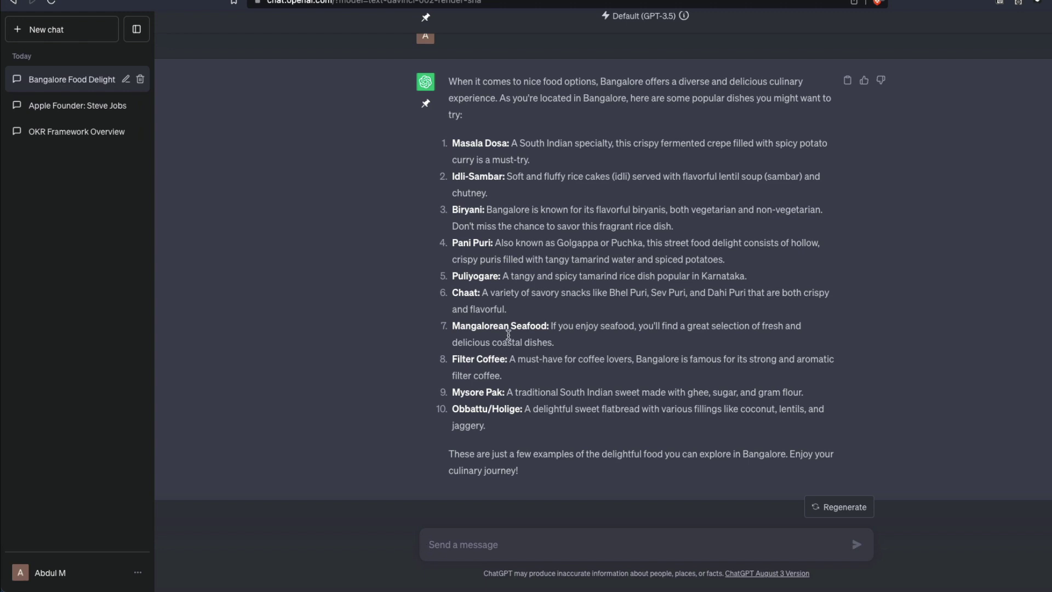
scroll(506, 359, up, 1)
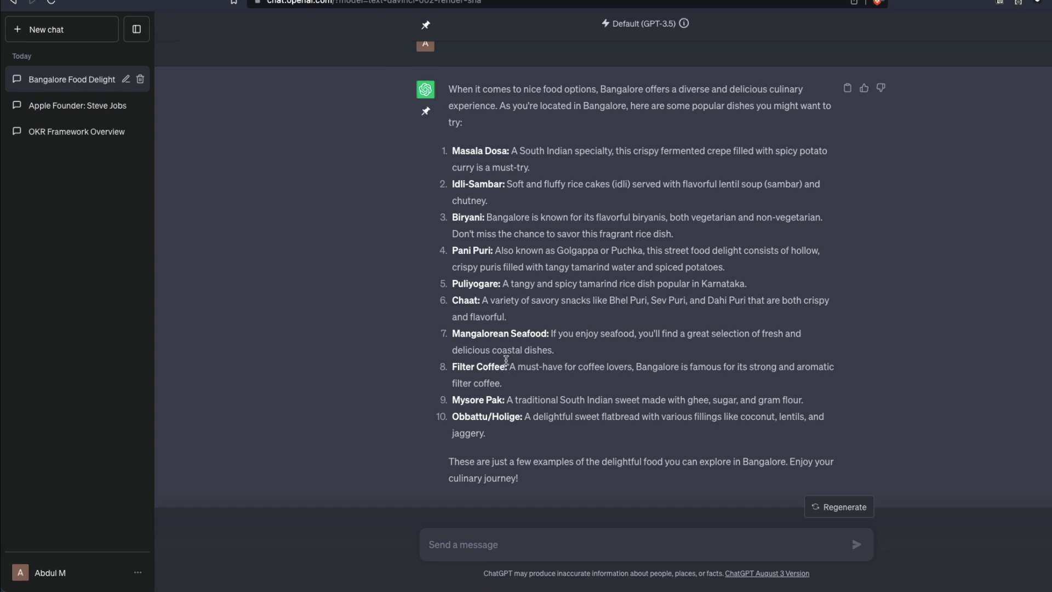
drag(508, 367, 452, 373)
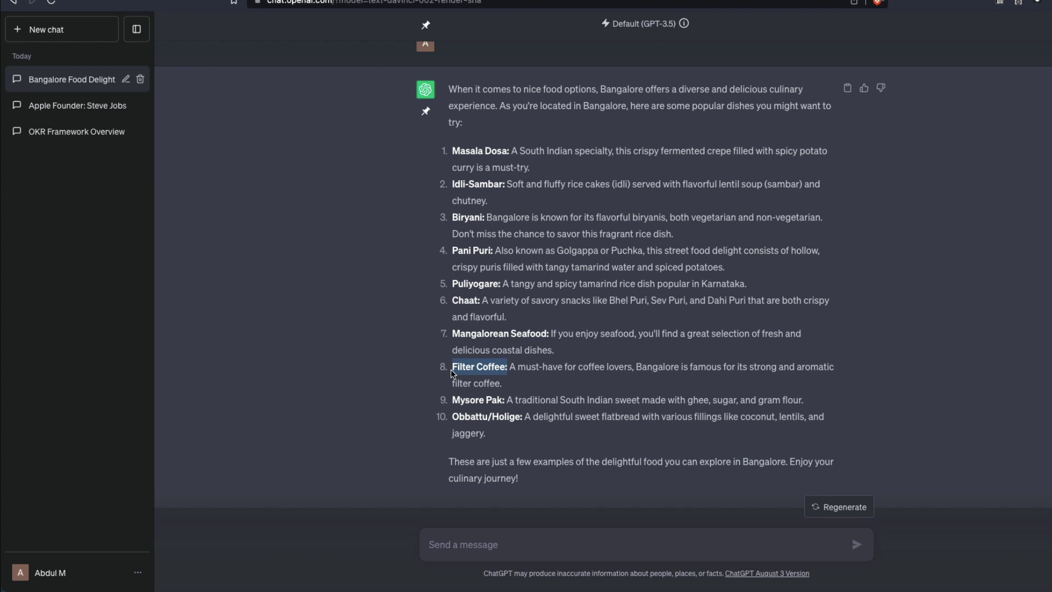
scroll(547, 403, up, 1)
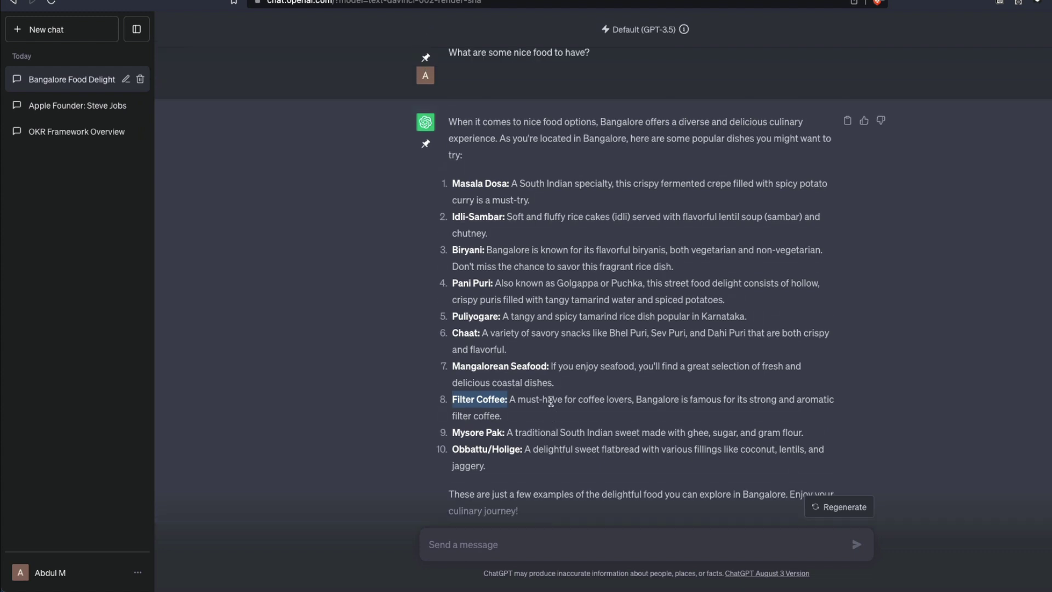
scroll(553, 417, down, 2)
Ask 'How to make a chart?' and read the matplotlib step-by-step reply from the top.
click(551, 546)
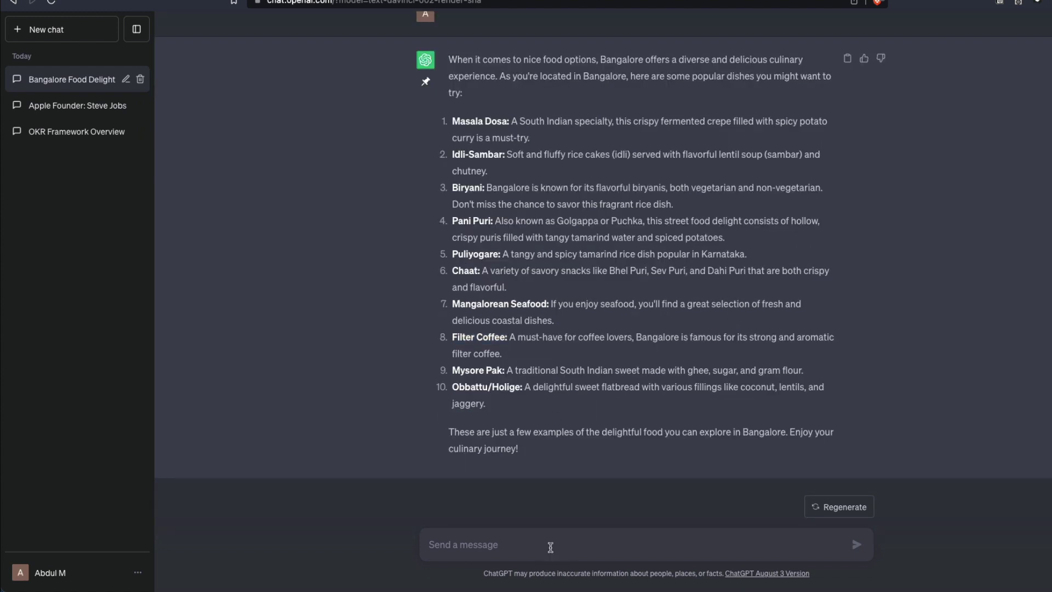
text(How to make a chart?)
key(Return)
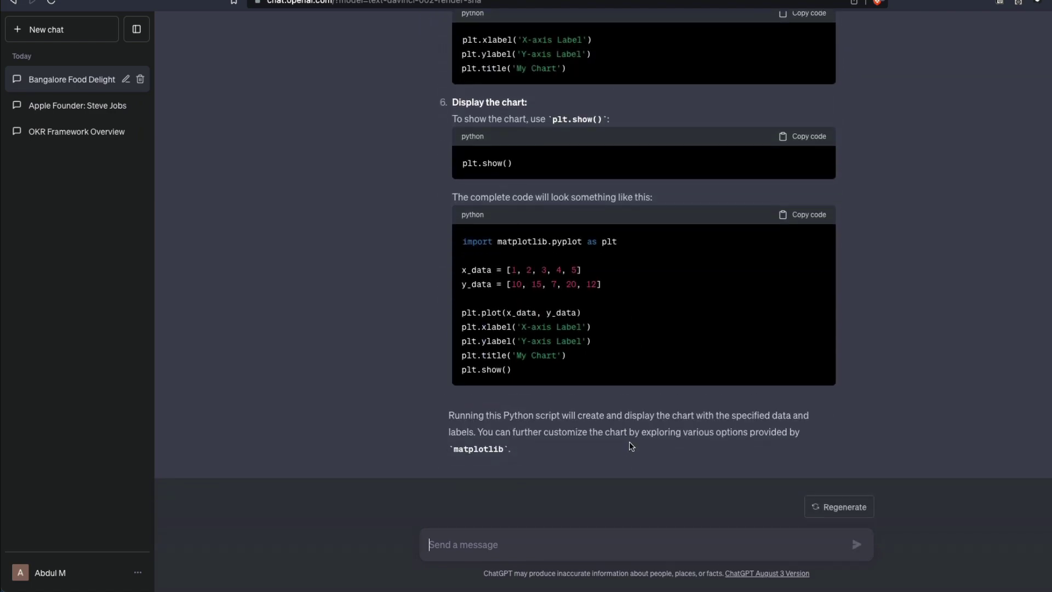
scroll(630, 449, up, 10)
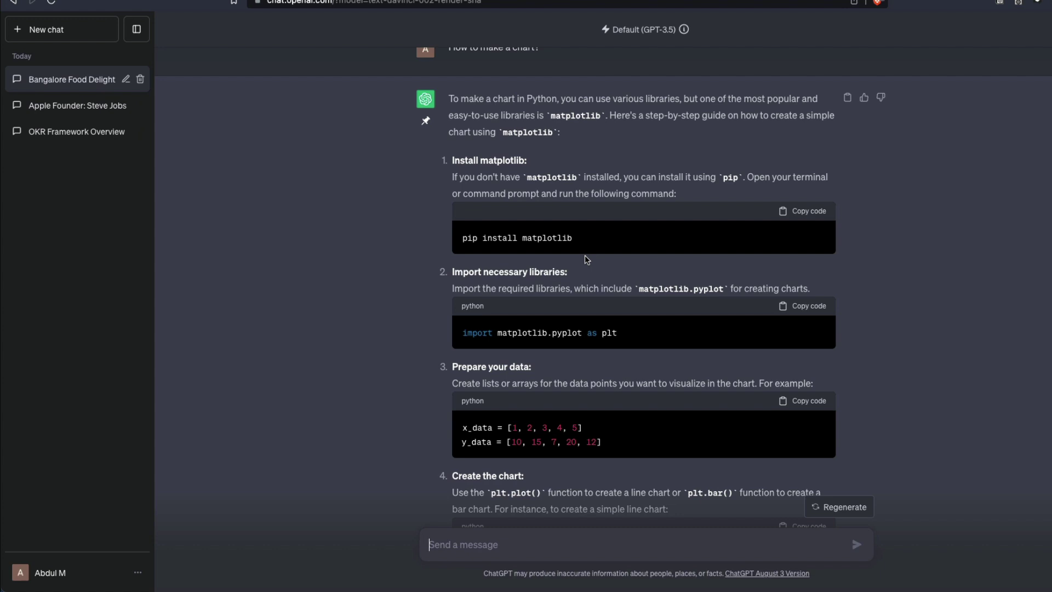
Add a response rule: for Python or programming questions, only code, no explanation; fix 'expanation'.
click(120, 565)
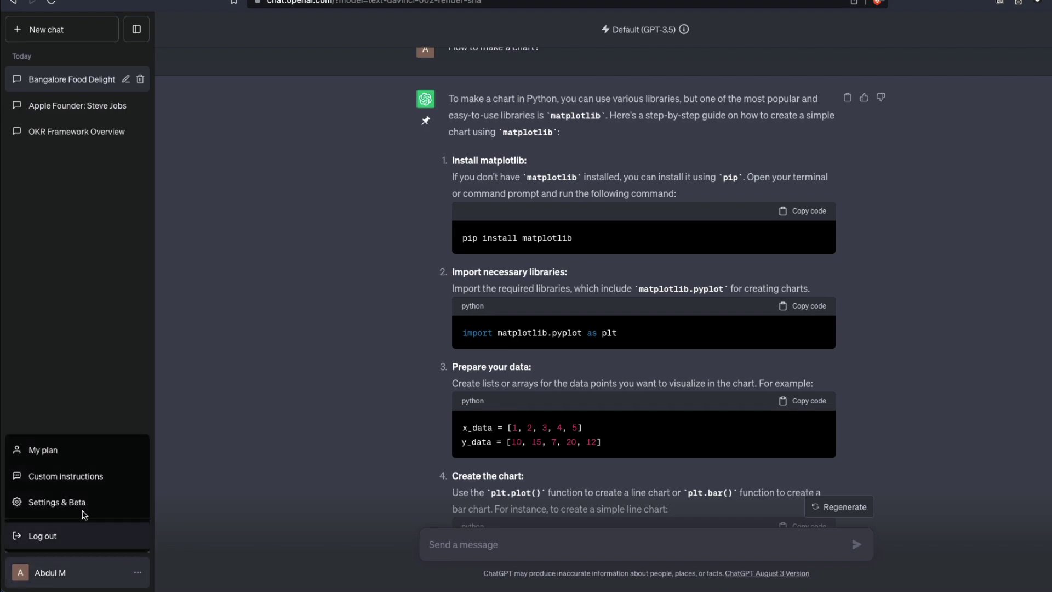
click(97, 479)
click(469, 404)
text(Whe)
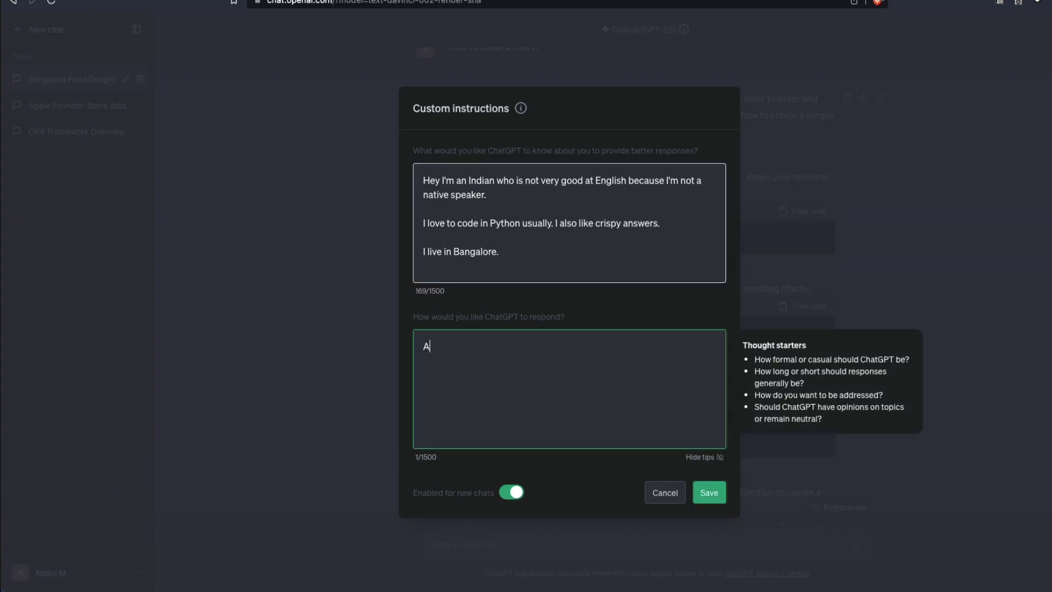
text(nver there is a)
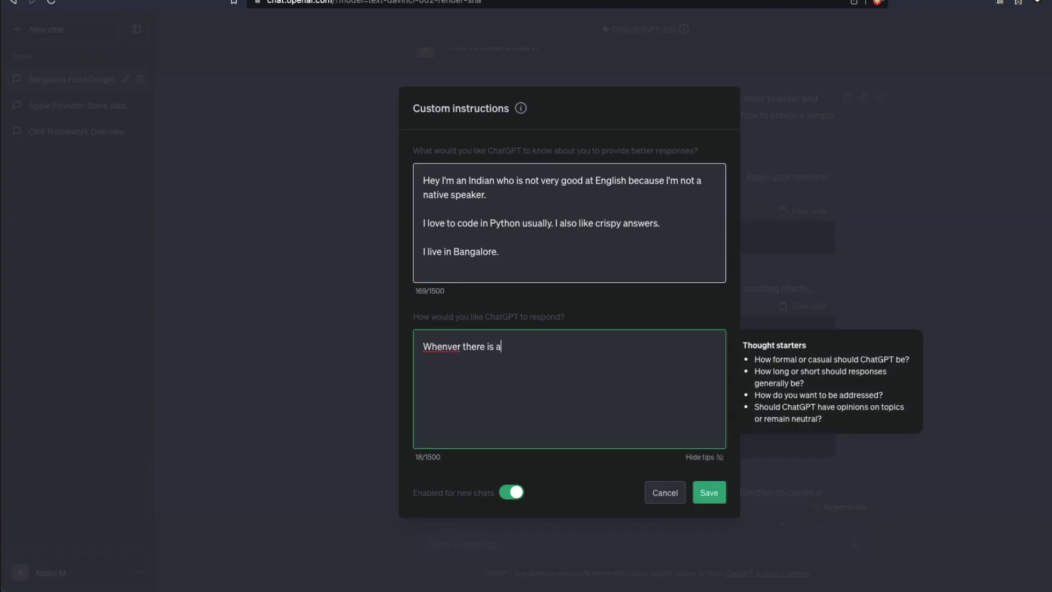
text( question about Py)
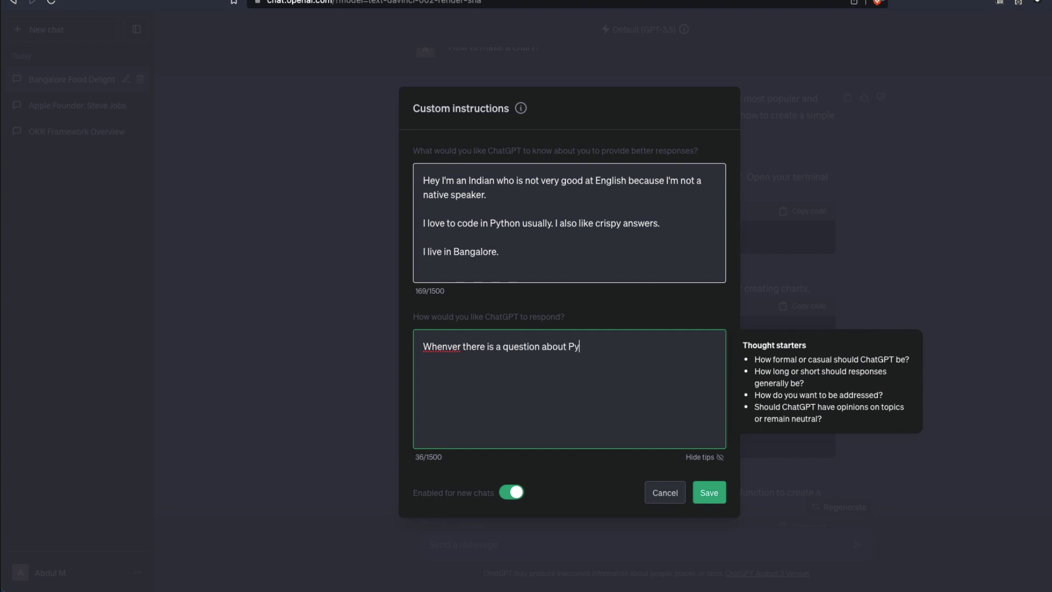
text(thon or any programming, just give )
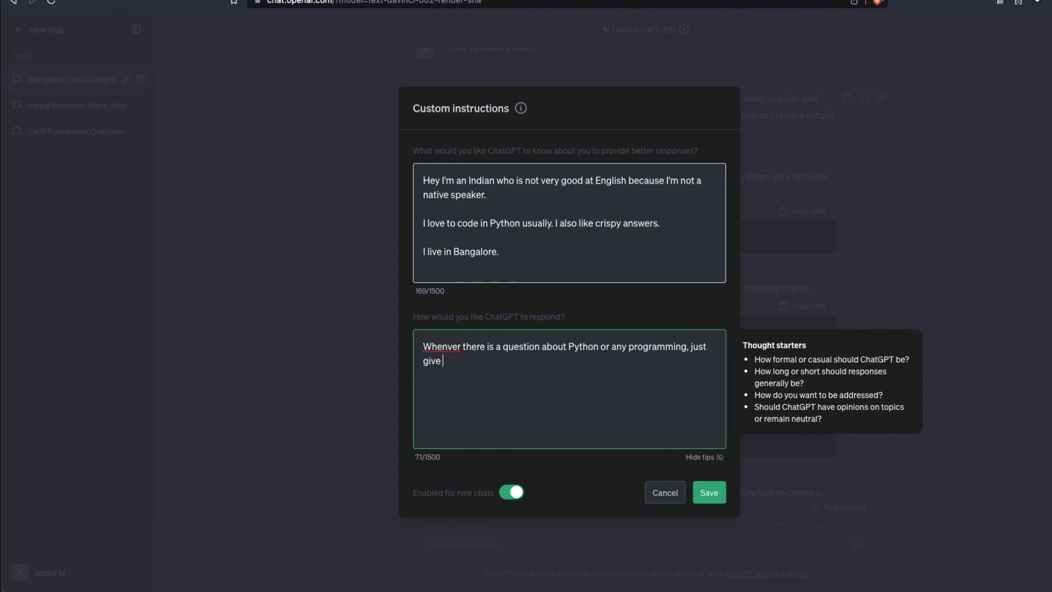
text(me the code. No need for expanation)
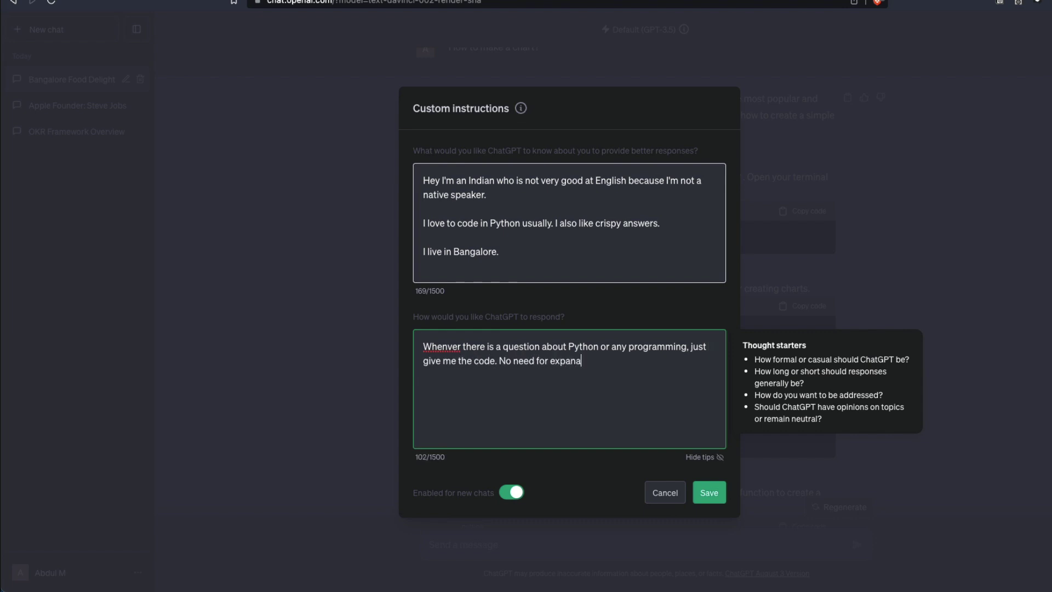
right_click(579, 360)
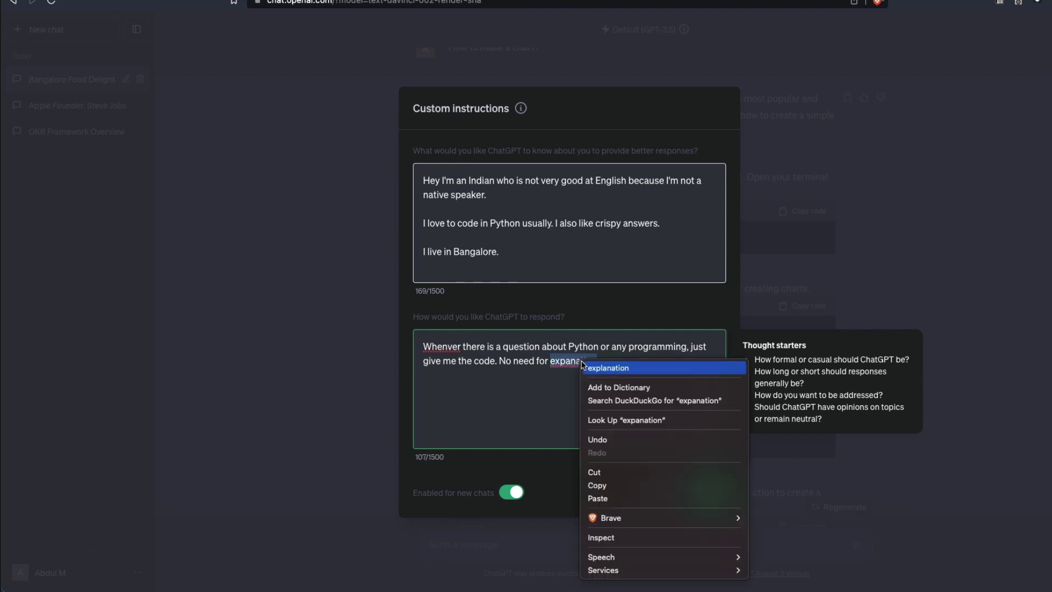
click(757, 472)
click(709, 492)
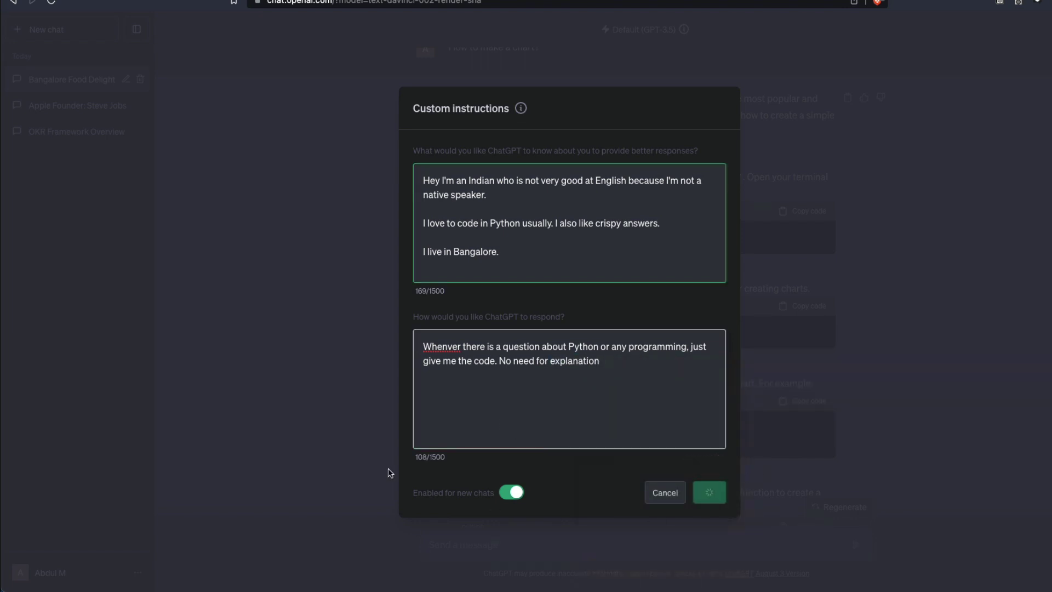
scroll(587, 558, down, 10)
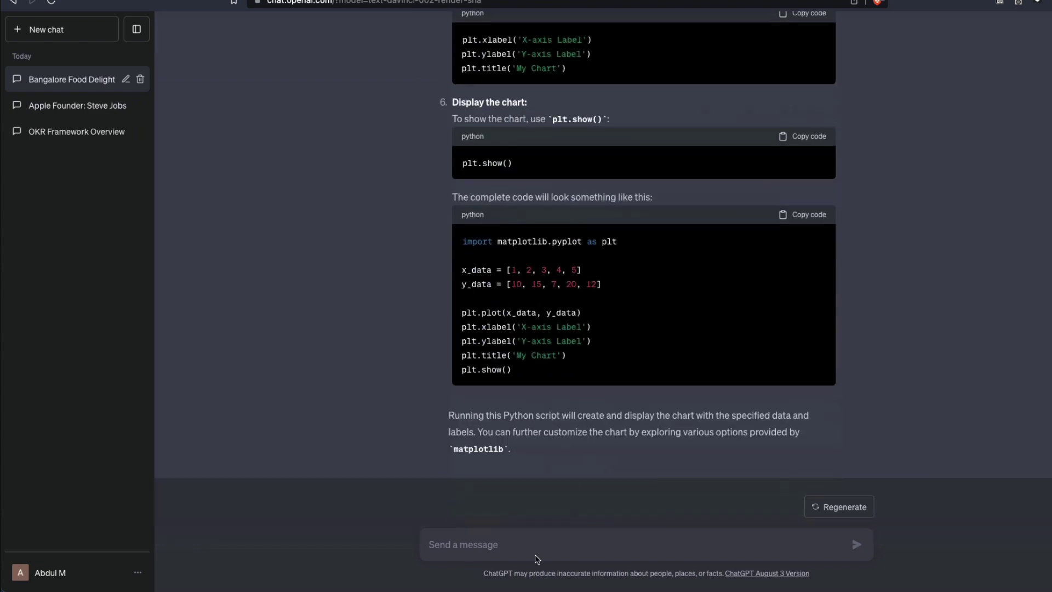
Re-ask 'How to make a chart?' and scroll through the matplotlib guide and example code.
click(538, 548)
text(How to make a chart?)
key(Return)
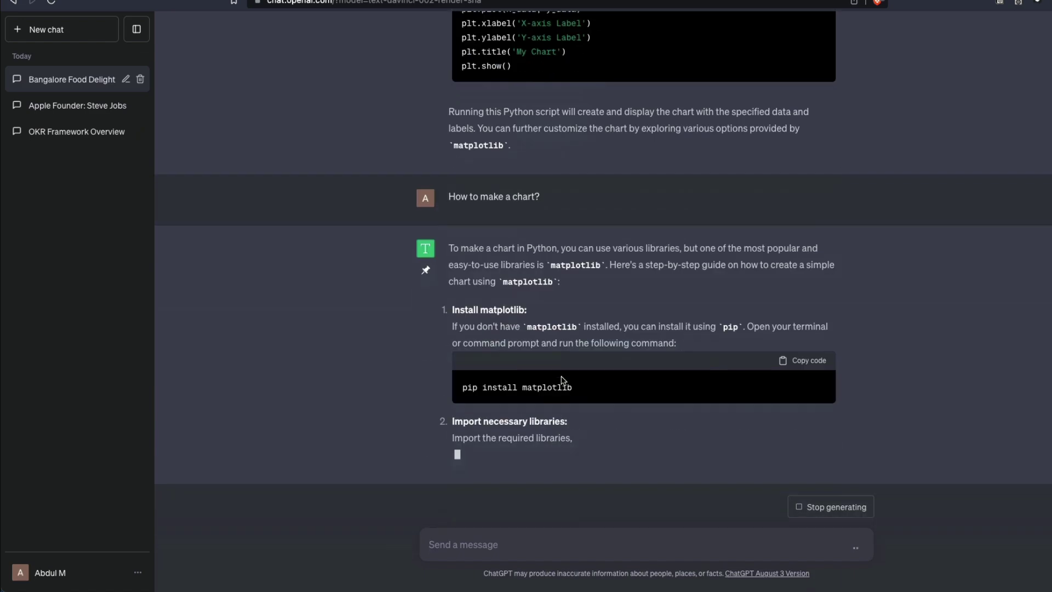
scroll(571, 390, up, 10)
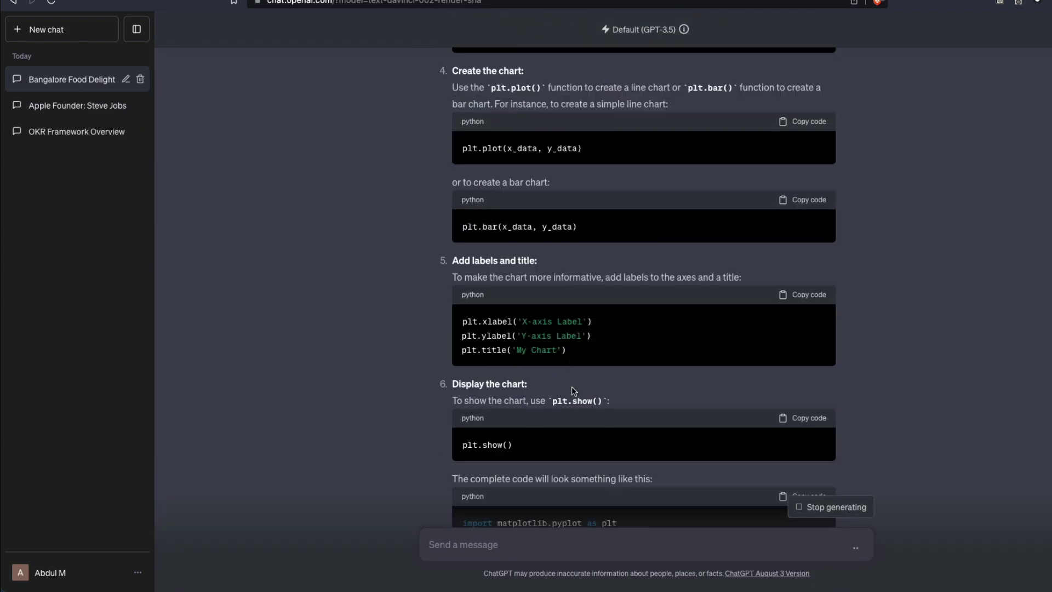
scroll(573, 390, down, 15)
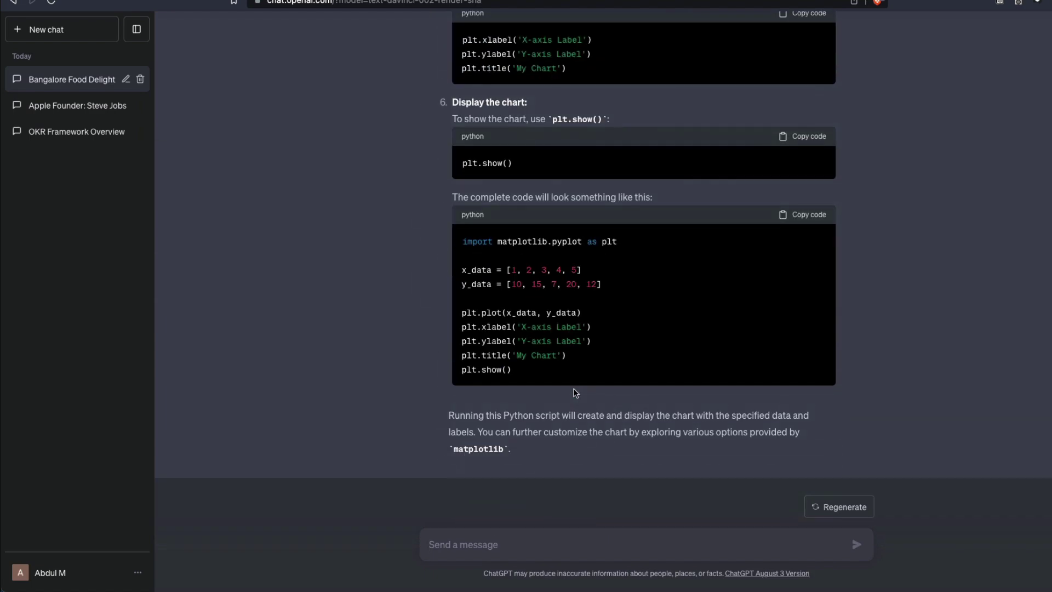
Delete the about-you text from the custom instructions.
click(72, 572)
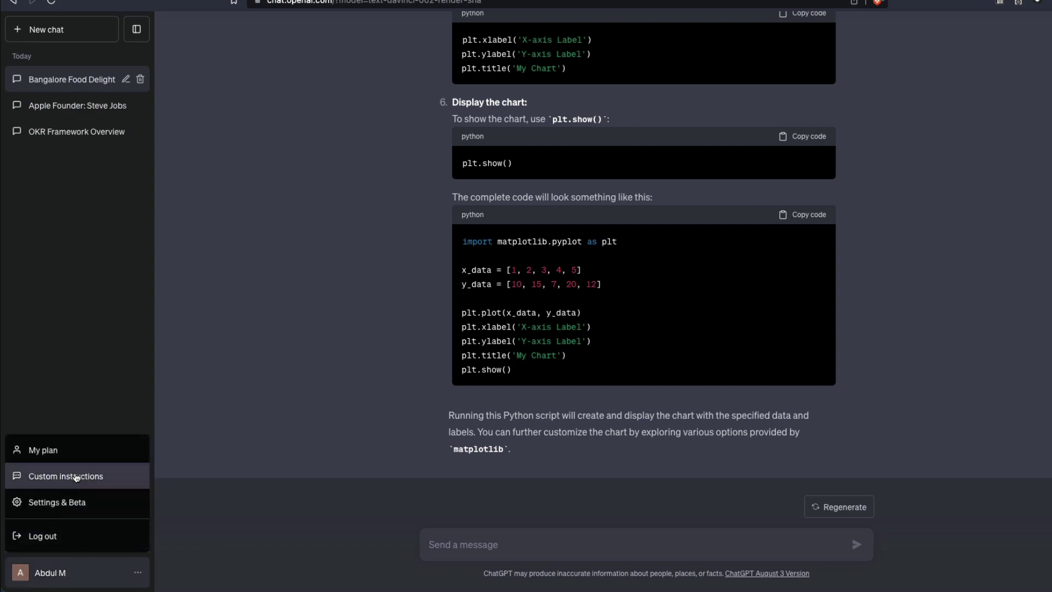
click(76, 478)
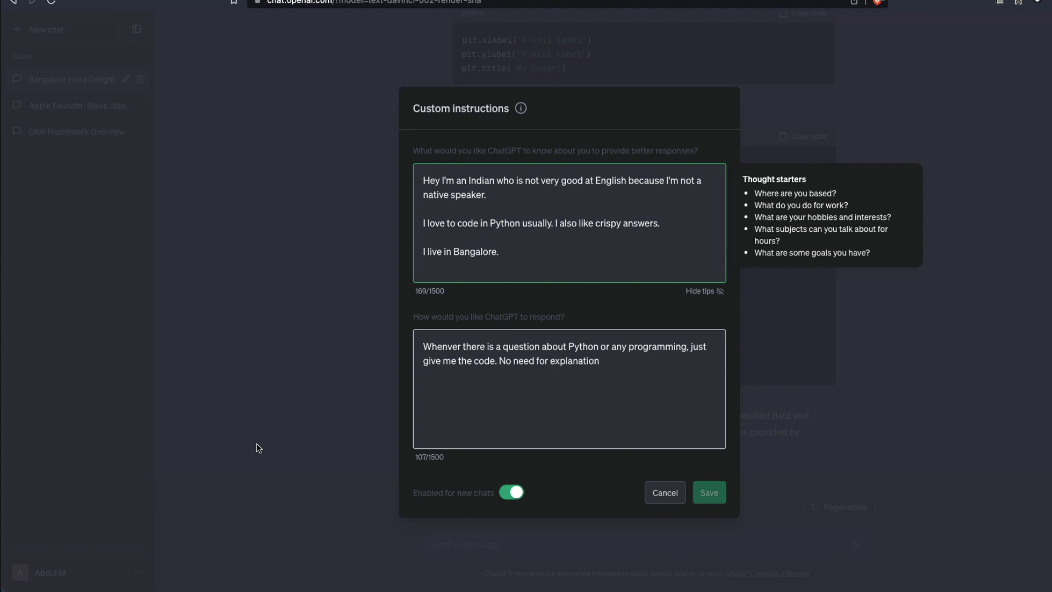
key(shift+Up)
key(shift+Up)
key(shift+Up)
key(shift+Up)
key(shift+Up)
key(shift+Up)
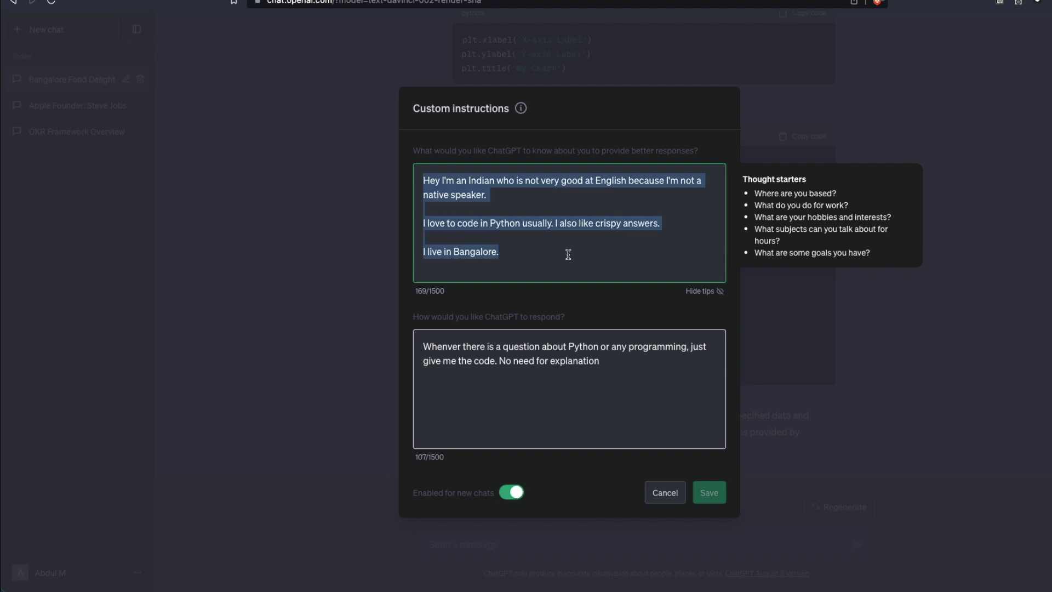
key(BackSpace)
Replace the response rules with 'respond to every question as a json object' and save.
double_click(657, 368)
key(super+a)
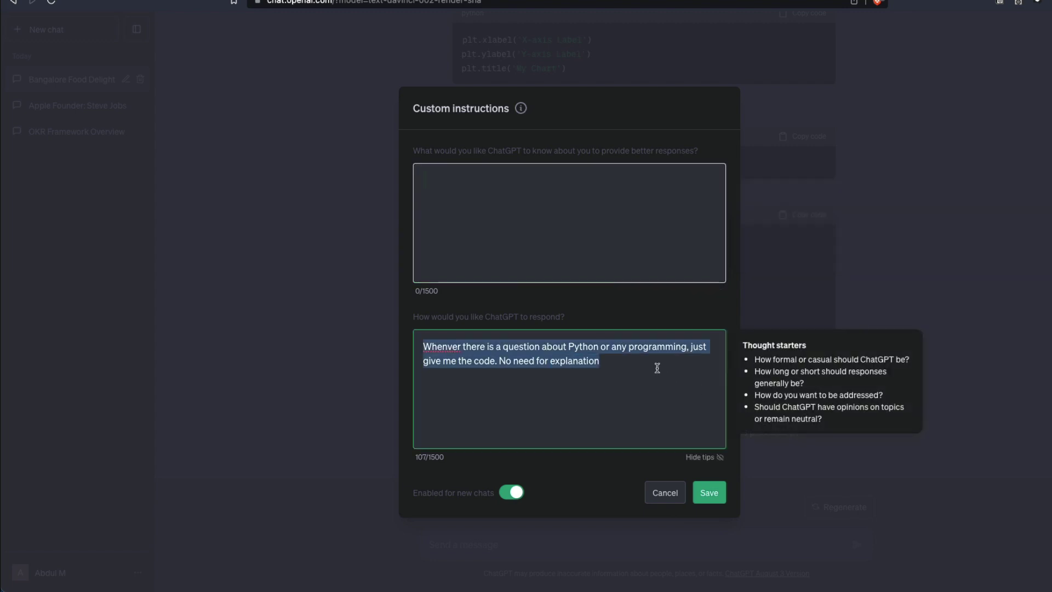
text(For every question)
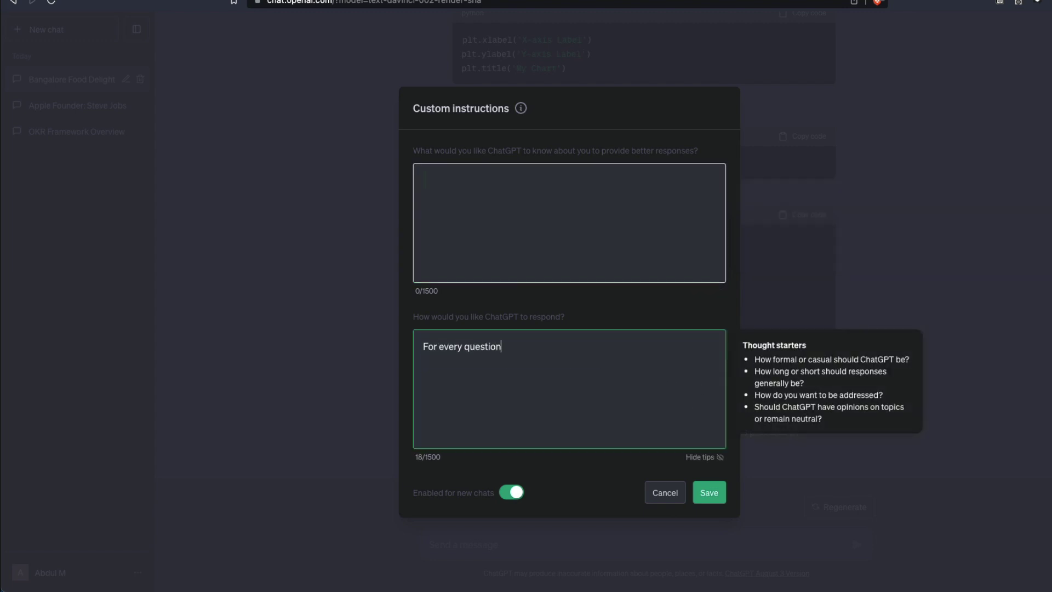
text(, make sure you tha)
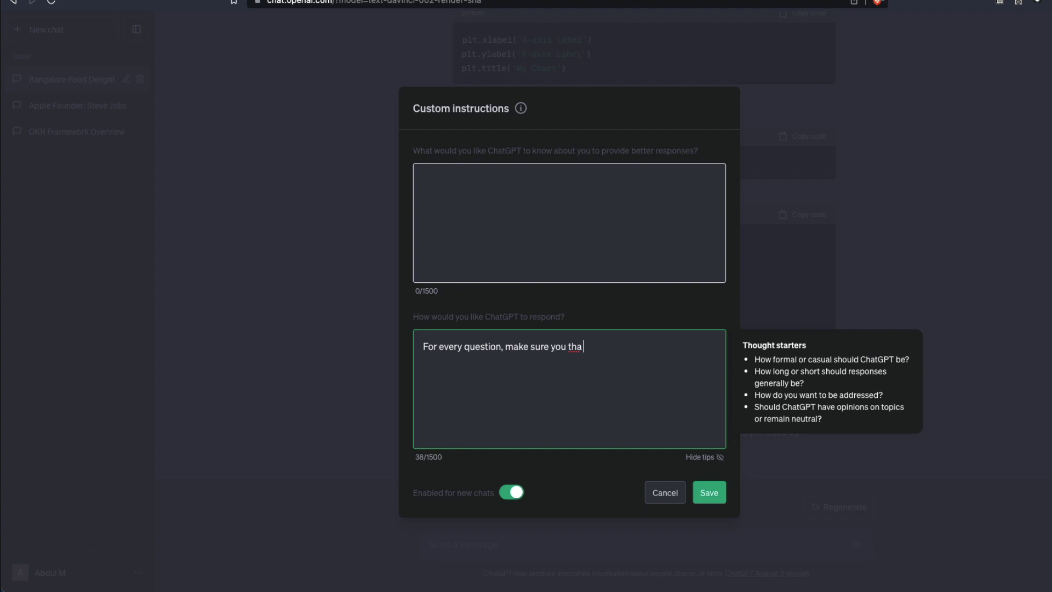
key(BackSpace)
text(respo)
text(a json object.)
click(713, 493)
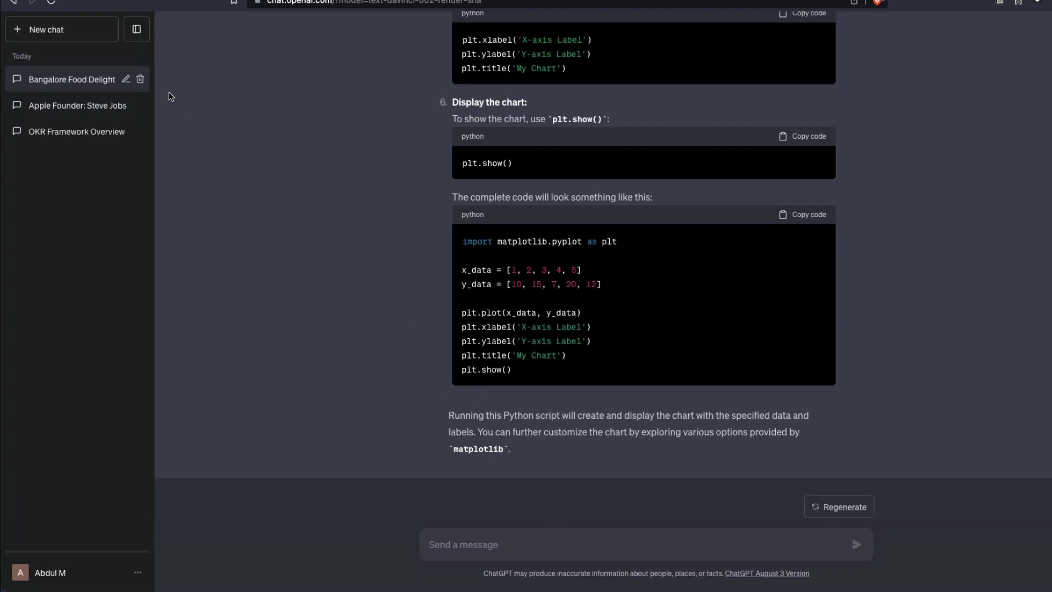
In a new chat, ask 'Will it rain tomorrow?'.
click(46, 29)
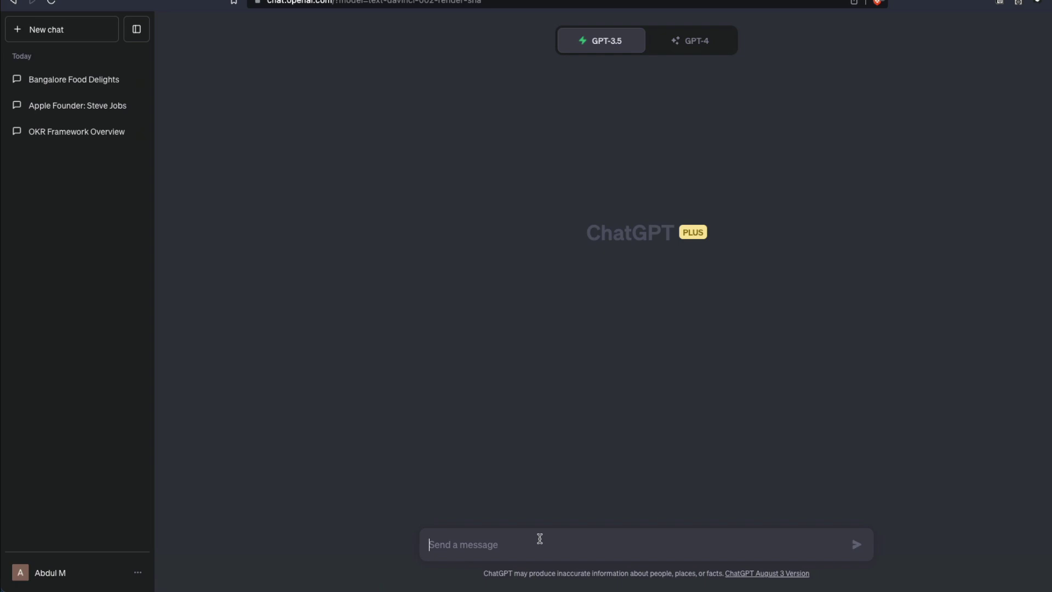
text(Will it rain tomorrow?)
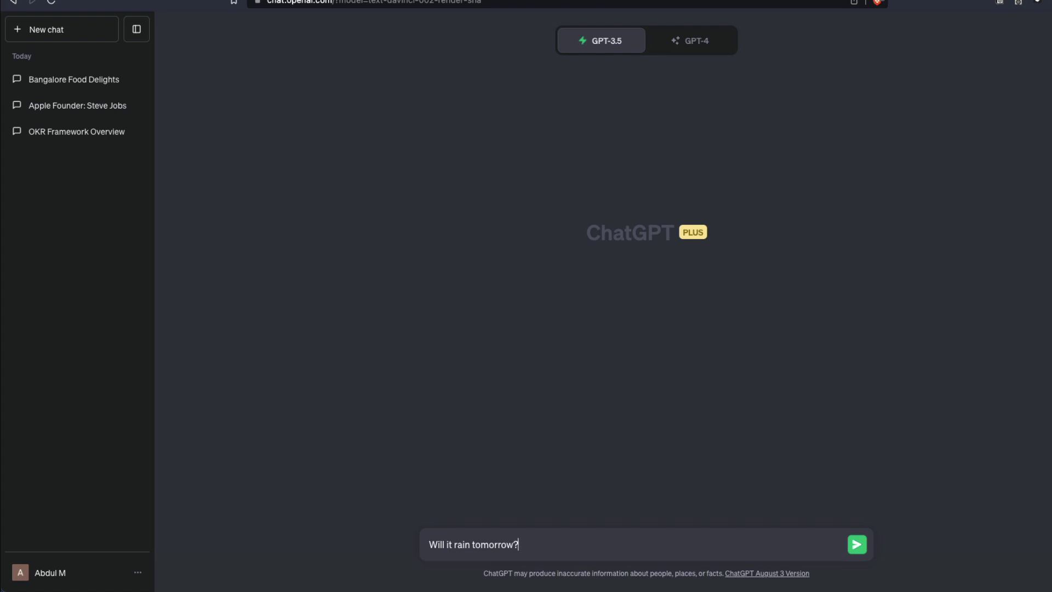
key(Return)
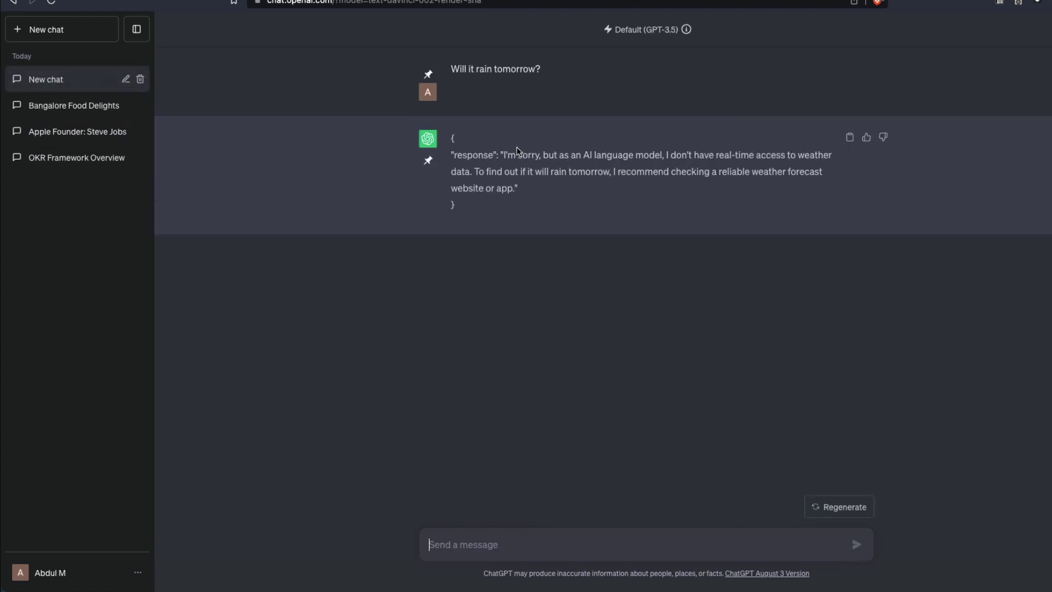
Highlight parts of the JSON reply, including the forecast sentence and 'AI language model'.
drag(500, 156, 730, 162)
click(730, 161)
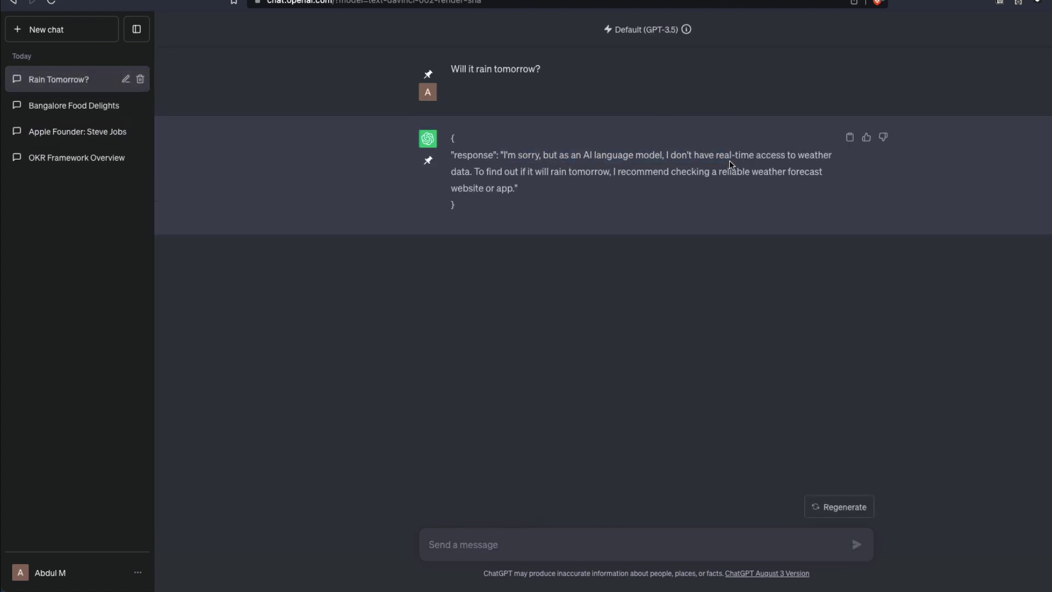
drag(504, 156, 833, 172)
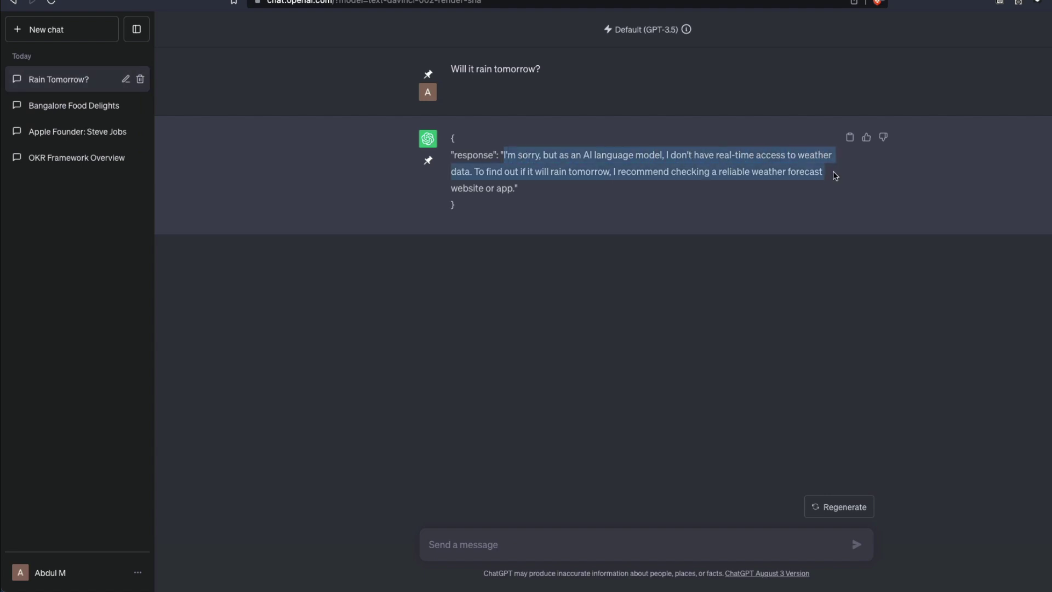
click(829, 174)
drag(504, 172, 669, 175)
click(621, 197)
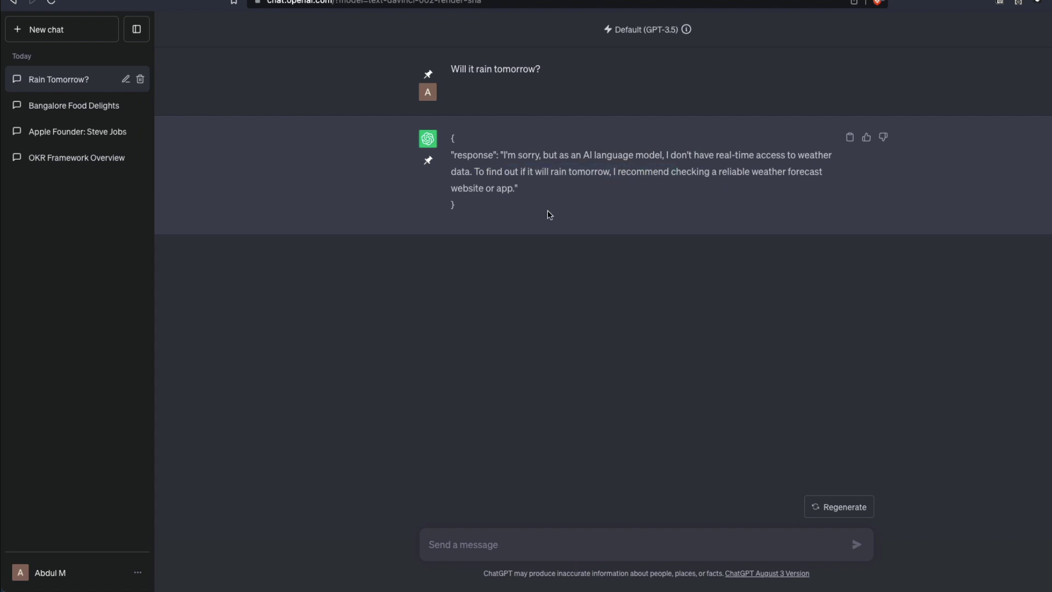
drag(582, 156, 680, 156)
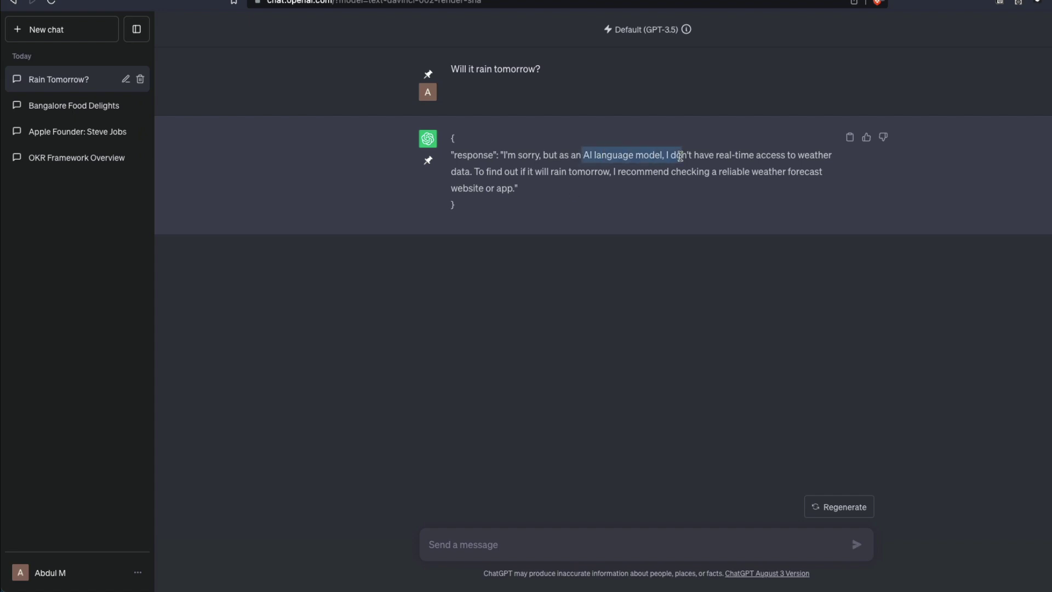
click(680, 157)
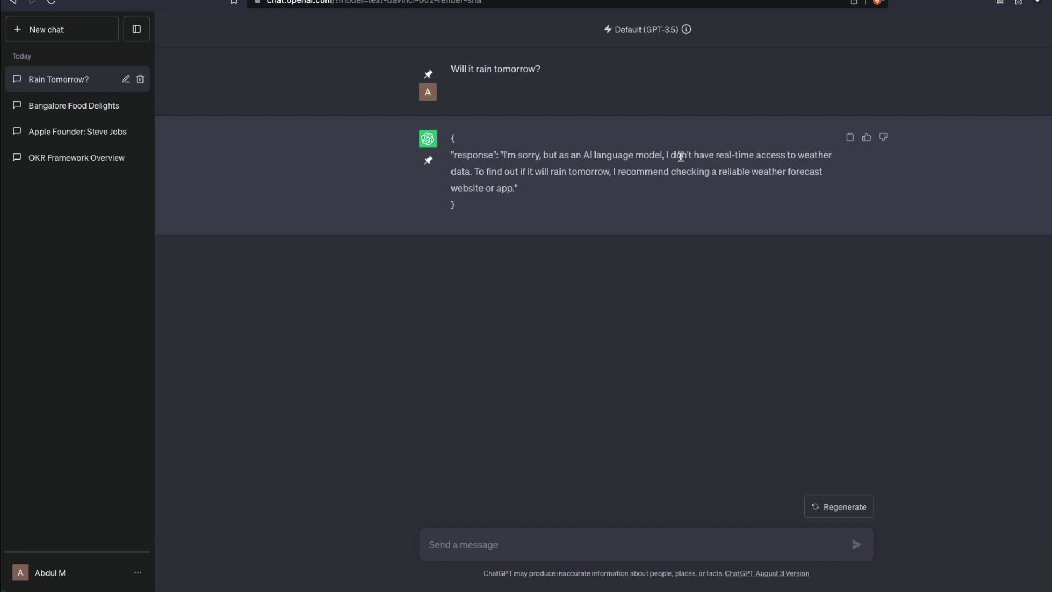
Reopen Custom instructions and put the cursor in the empty about-you field.
click(77, 573)
click(110, 476)
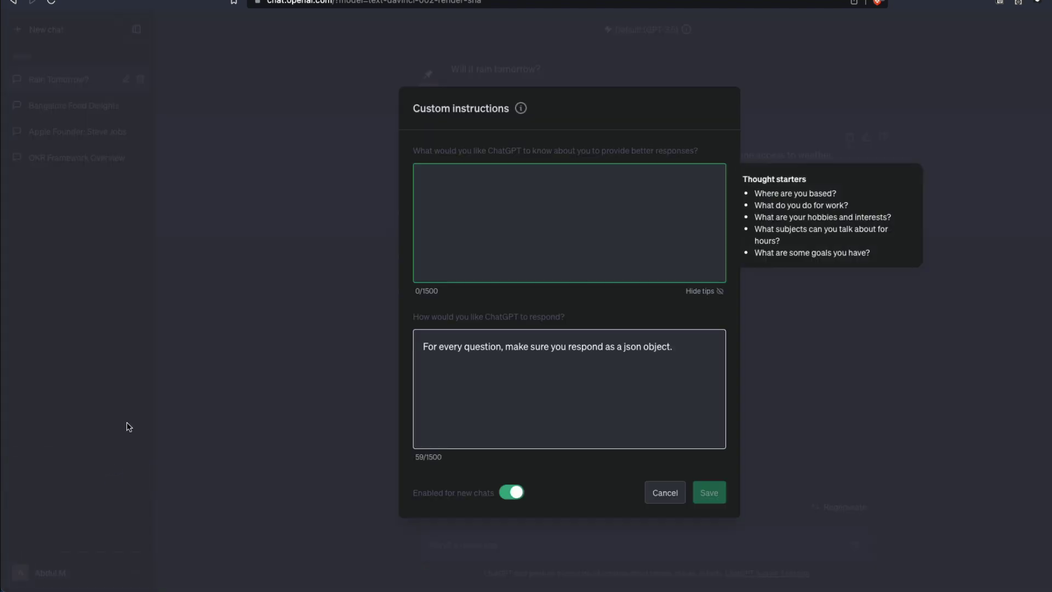
click(522, 215)
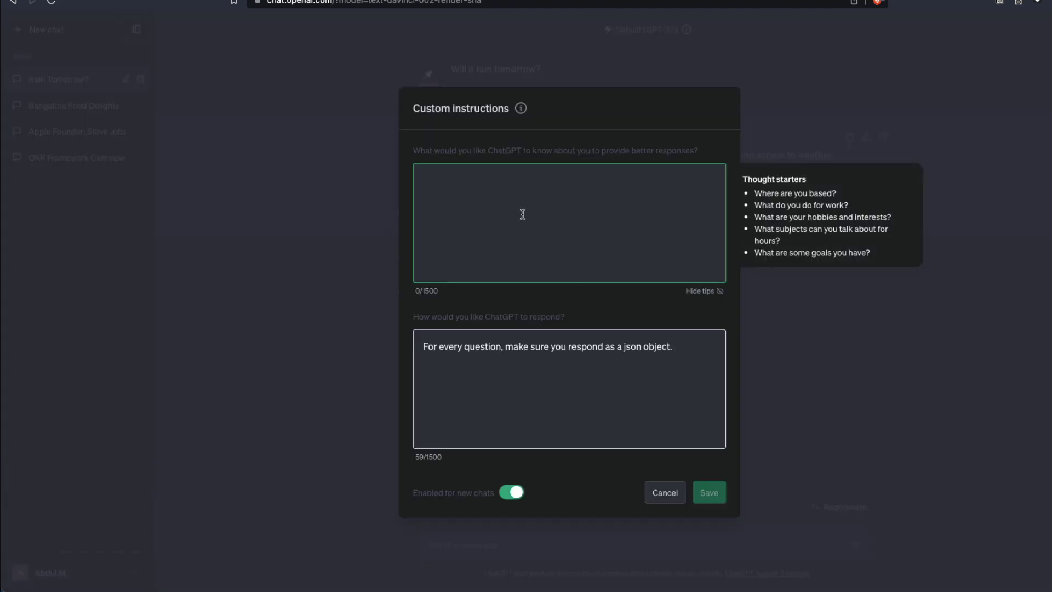